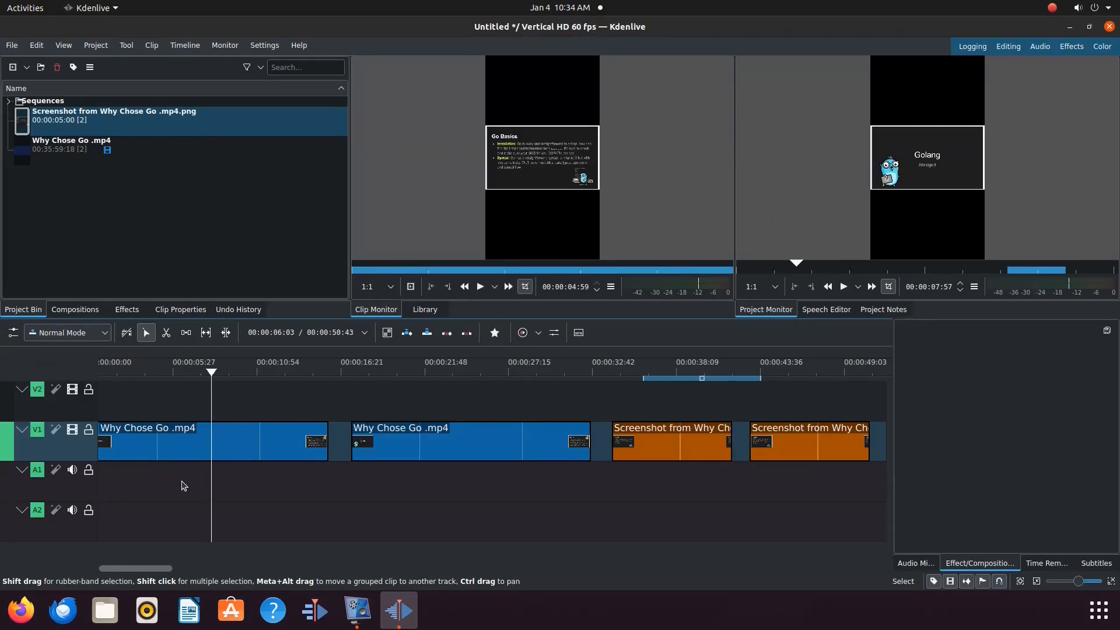
Step: Apply the Position and Zoom effect to the first Why Chose Go .mp4 clip on the V1 track
click(128, 310)
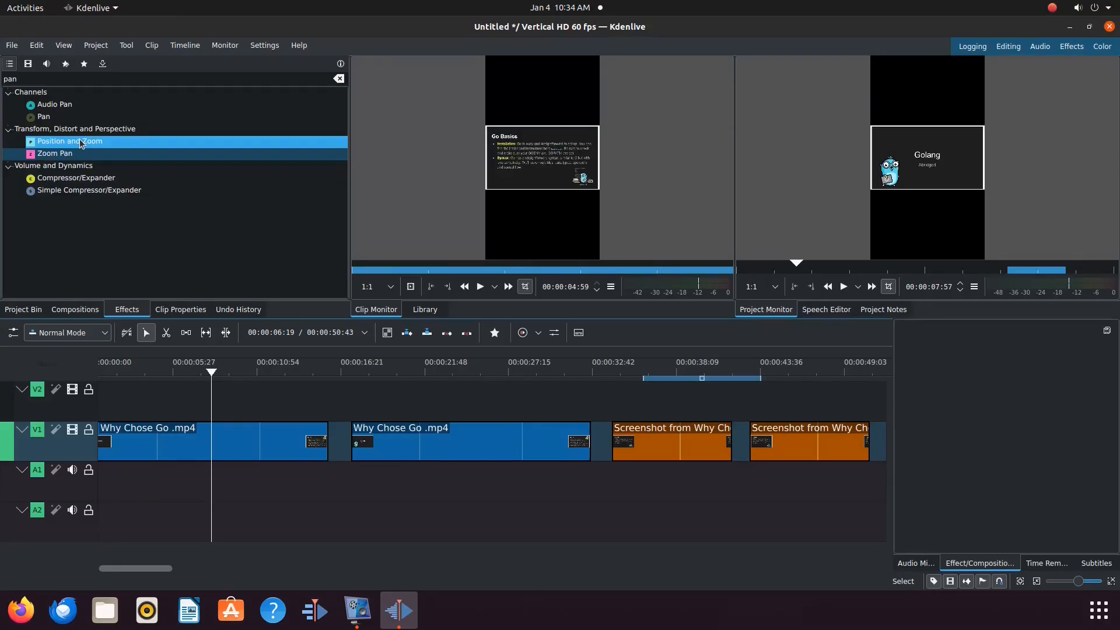
drag(80, 143, 234, 448)
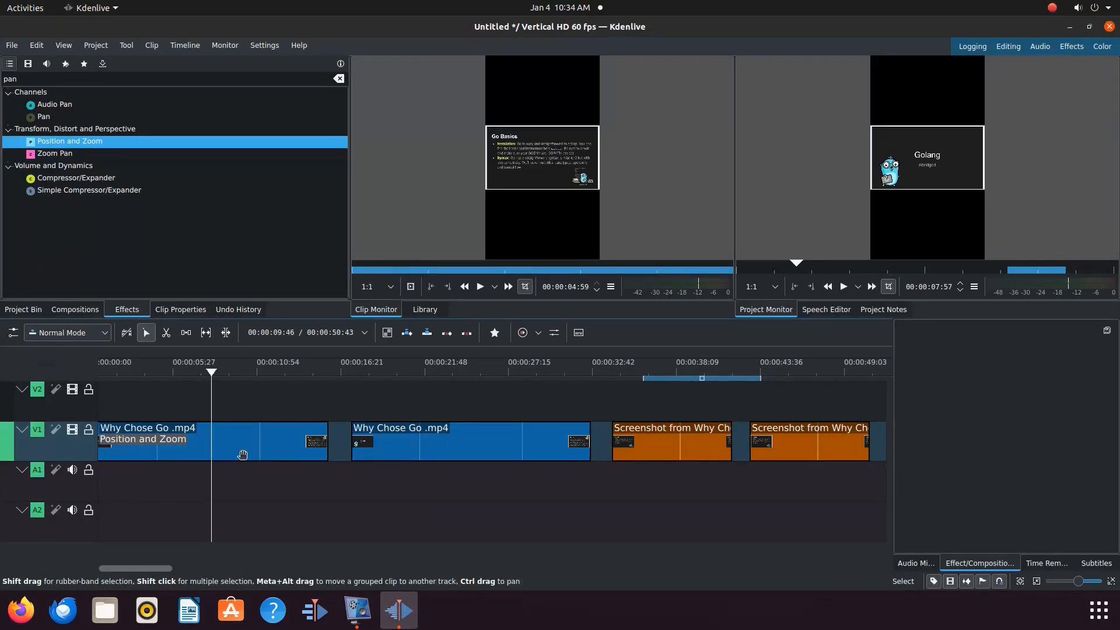
Step: Select the first clip and enable Distort in its Position and Zoom effect settings
click(214, 486)
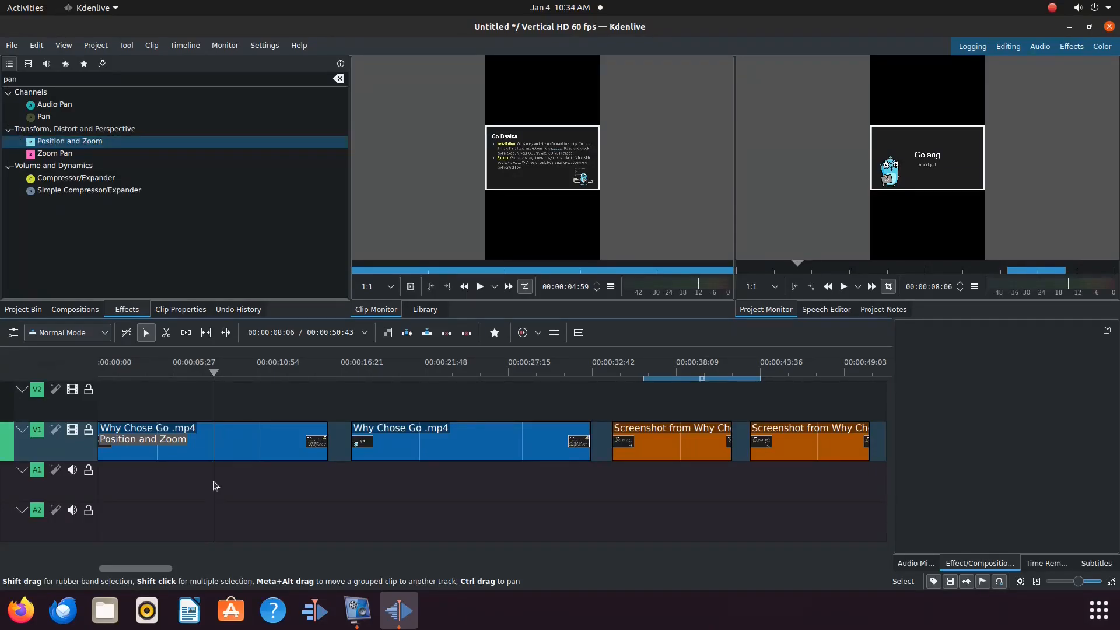
click(241, 448)
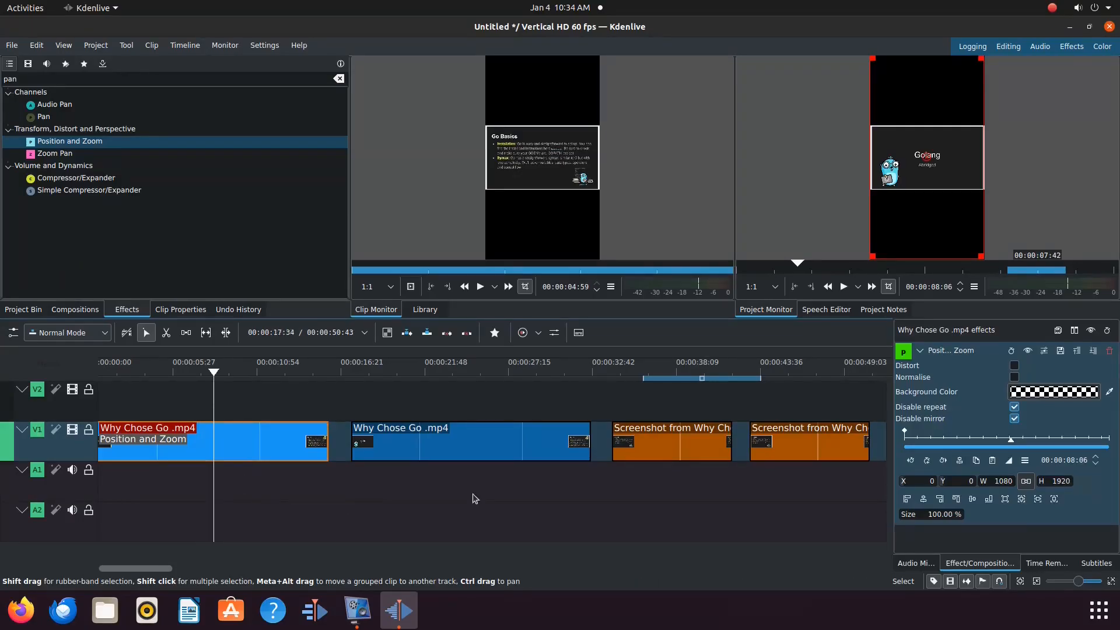
click(1015, 367)
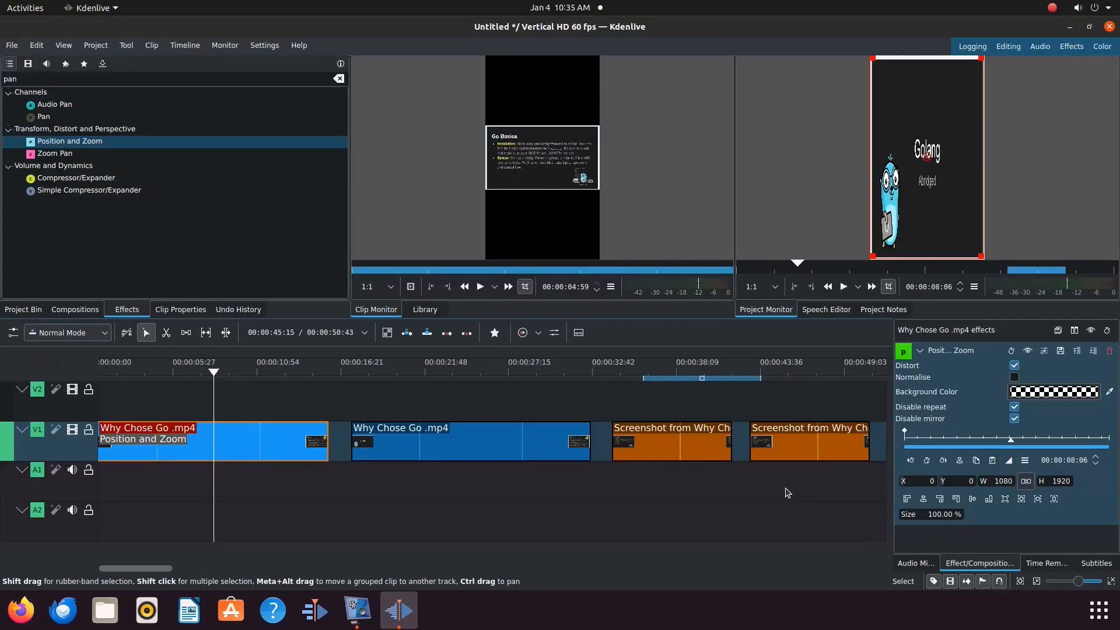
Step: Preview the project monitor in full screen, then return to the normal layout
mouse_move(1112, 102)
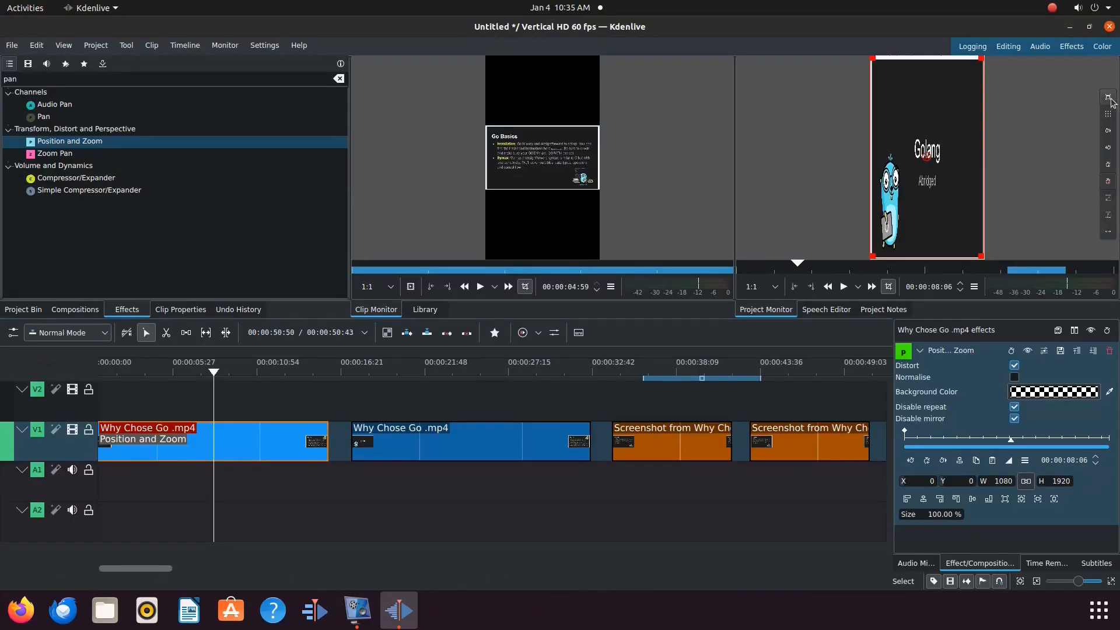
click(1109, 98)
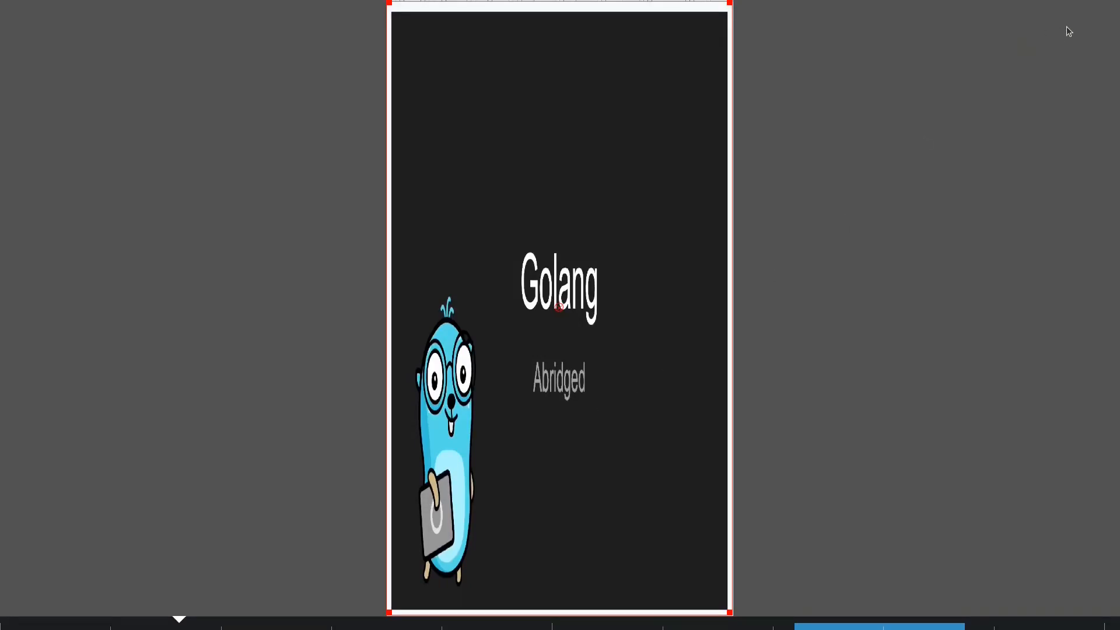
mouse_move(1116, 10)
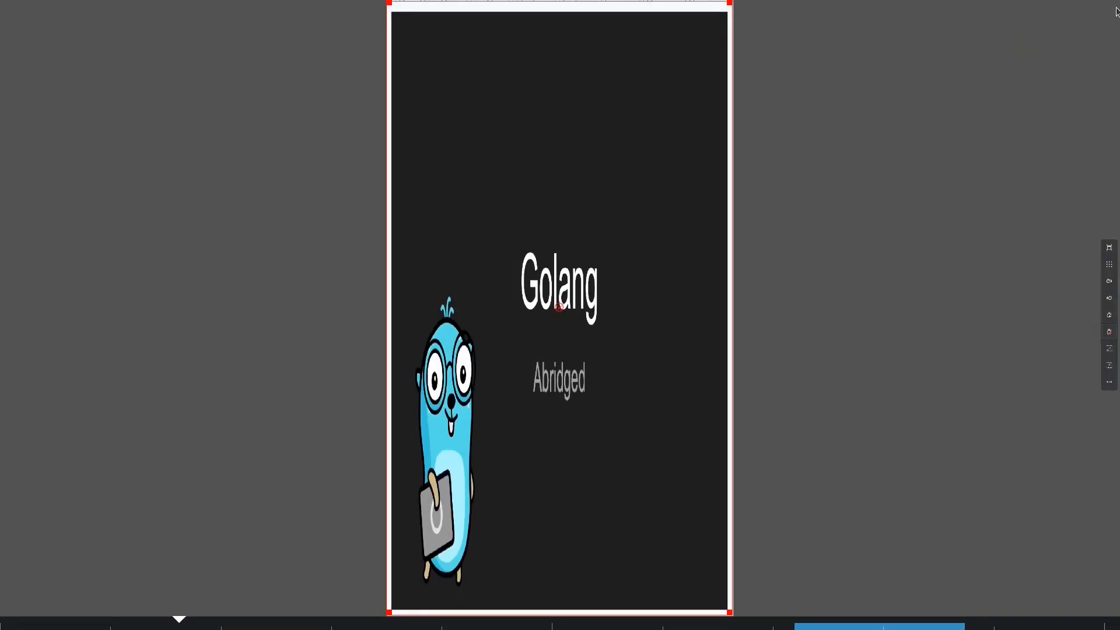
click(1111, 249)
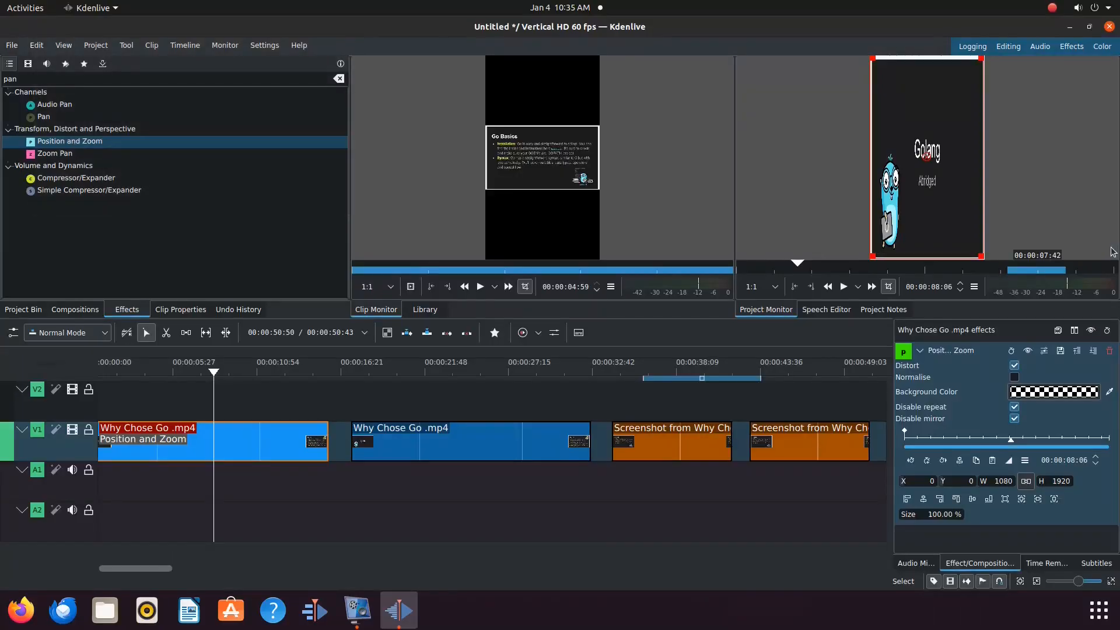
Step: Search the effects for ffm and apply FFmpeg Image Scaler to the second Why Chose Go .mp4 clip
click(413, 481)
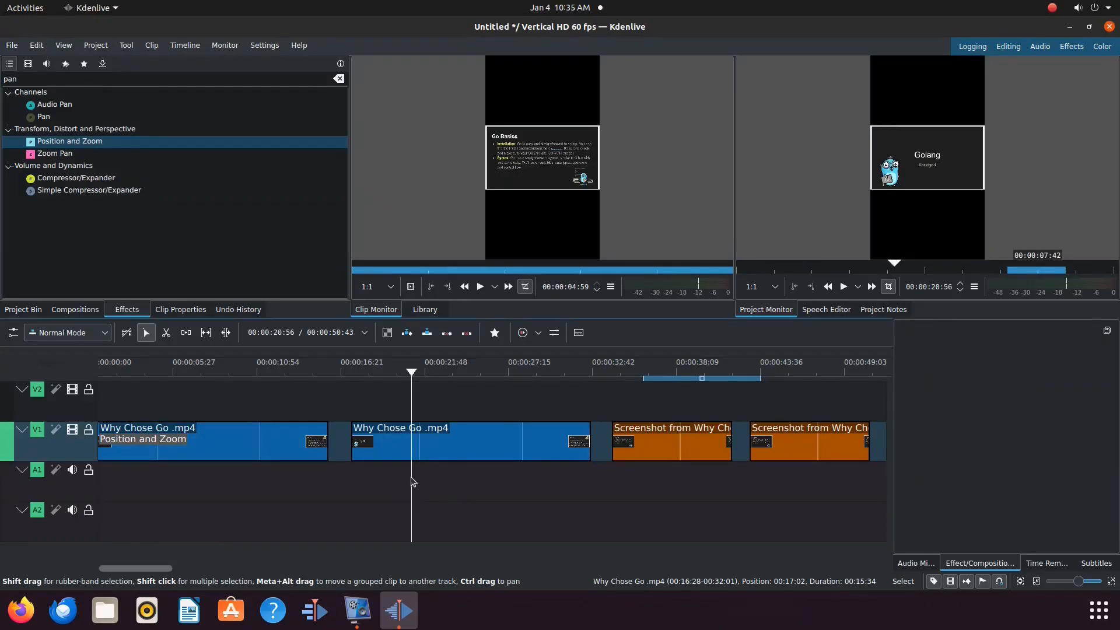
click(430, 443)
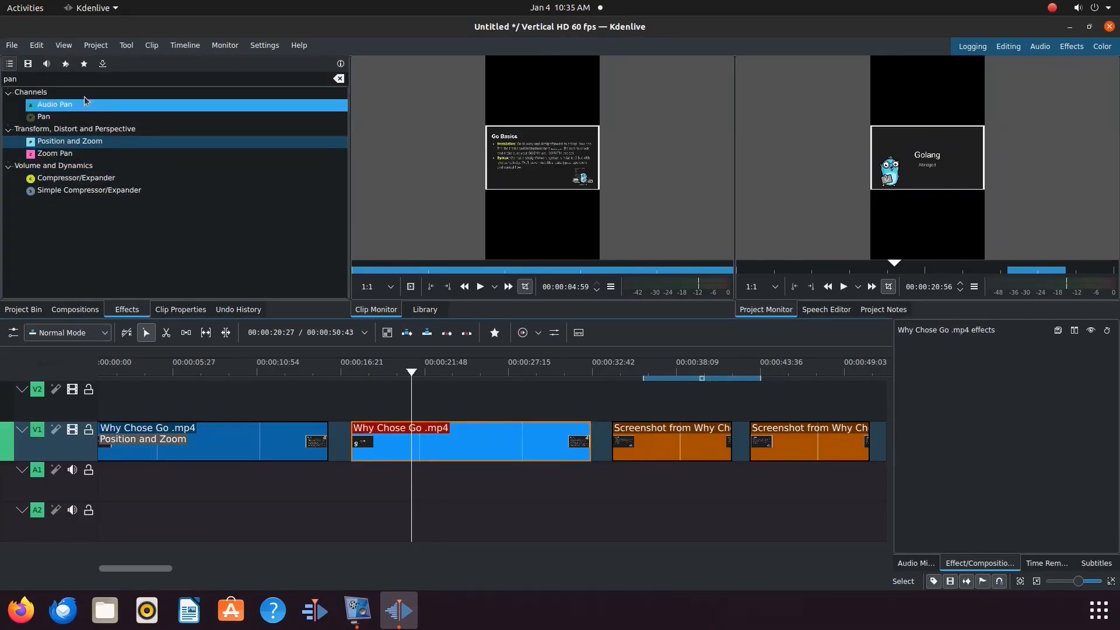
click(35, 80)
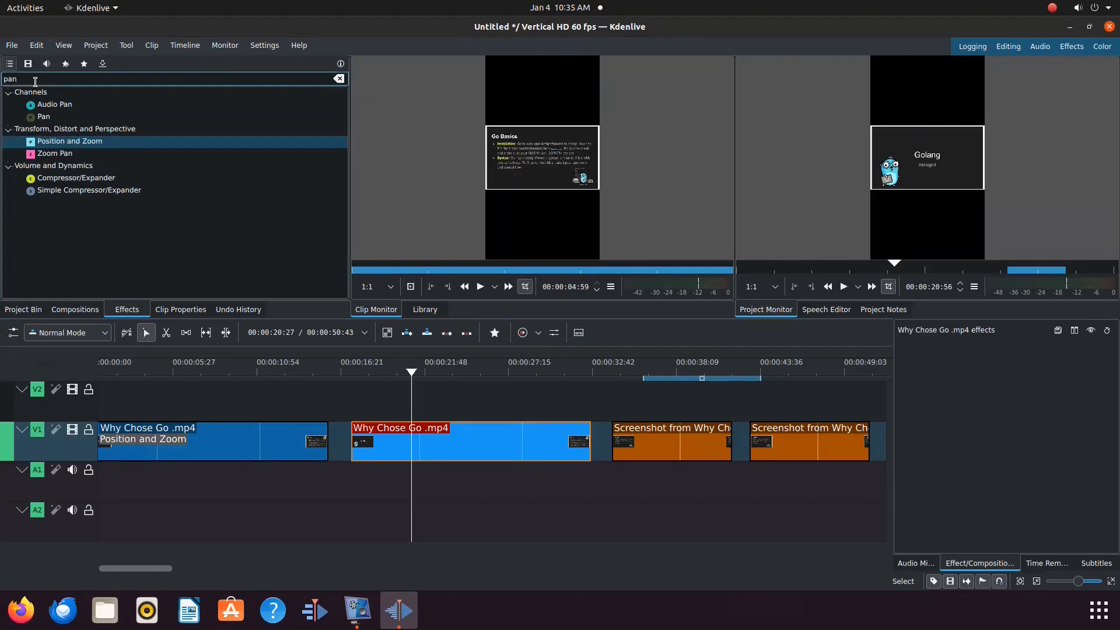
key(BackSpace)
key(BackSpace)
key(BackSpace)
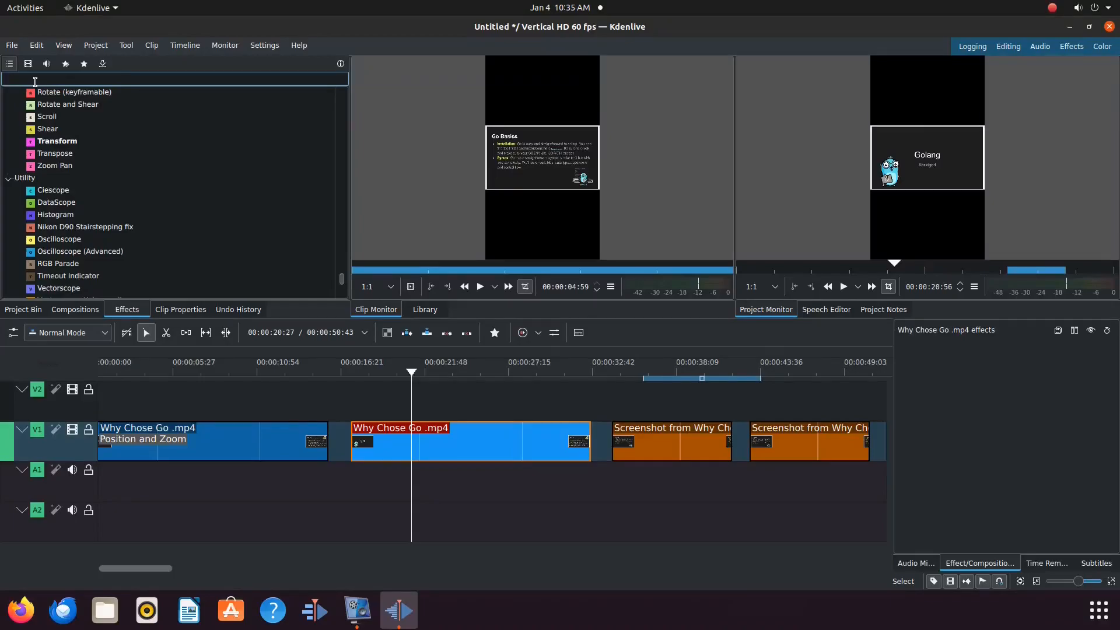
text(ff)
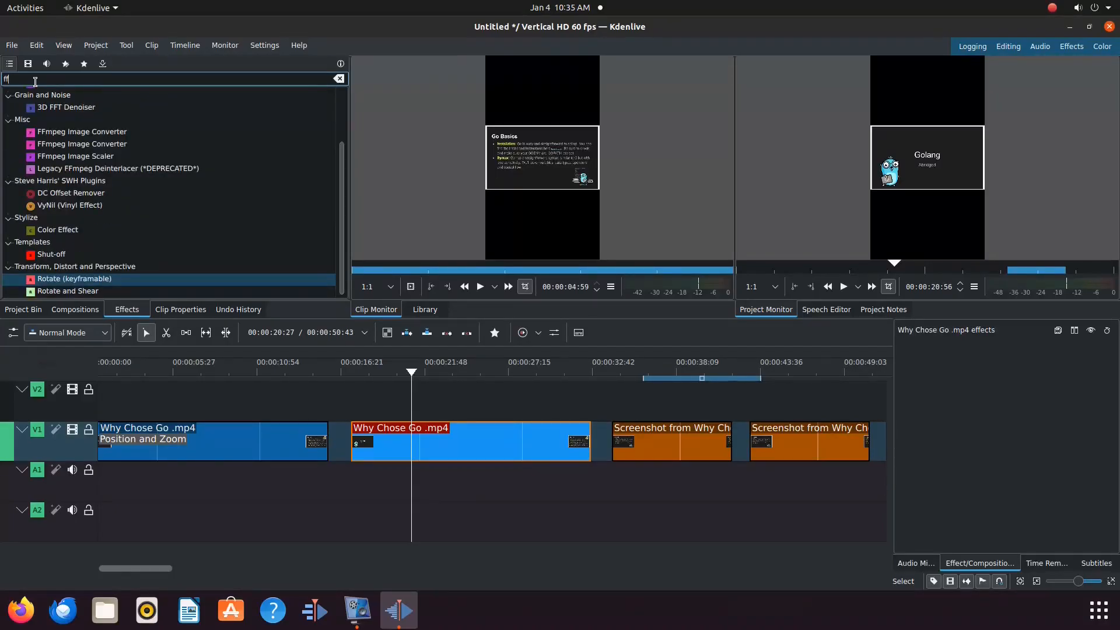
text(m)
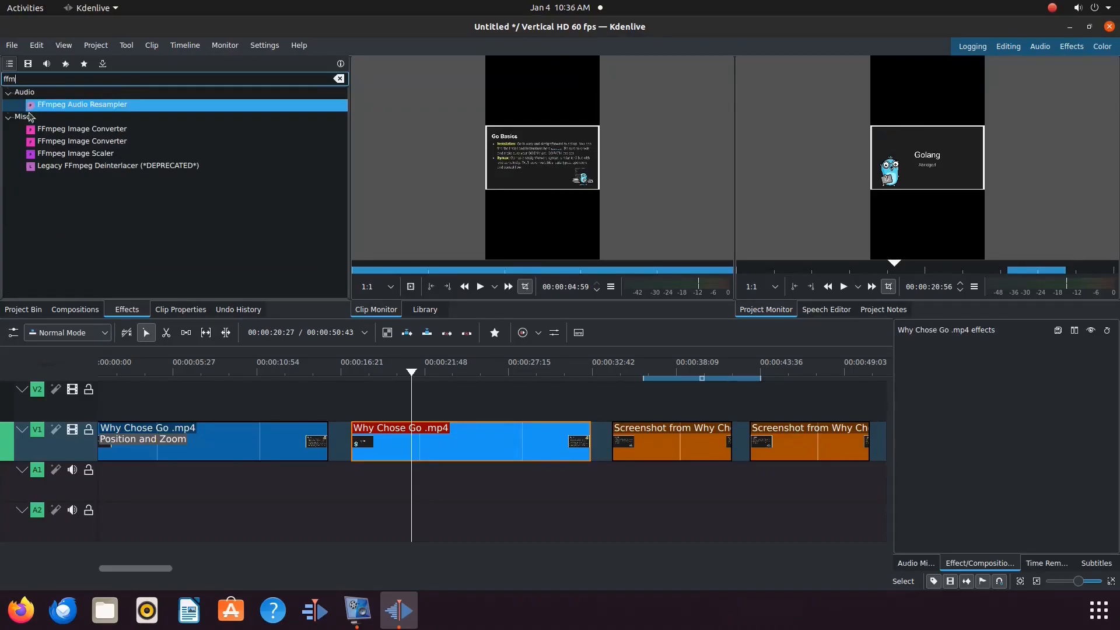
click(50, 154)
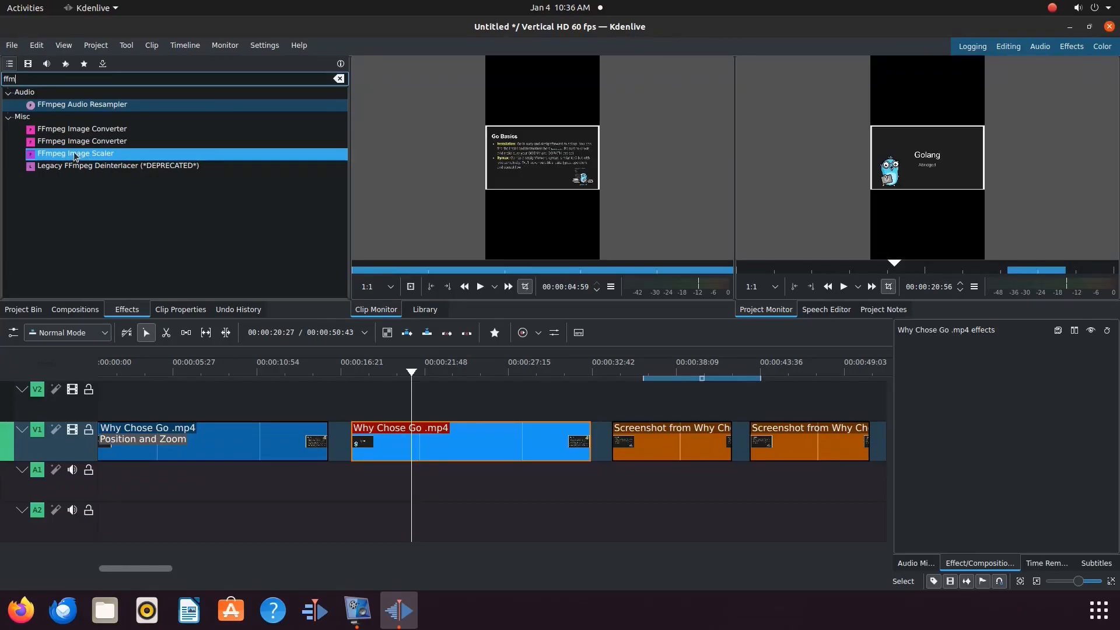
drag(95, 153, 449, 447)
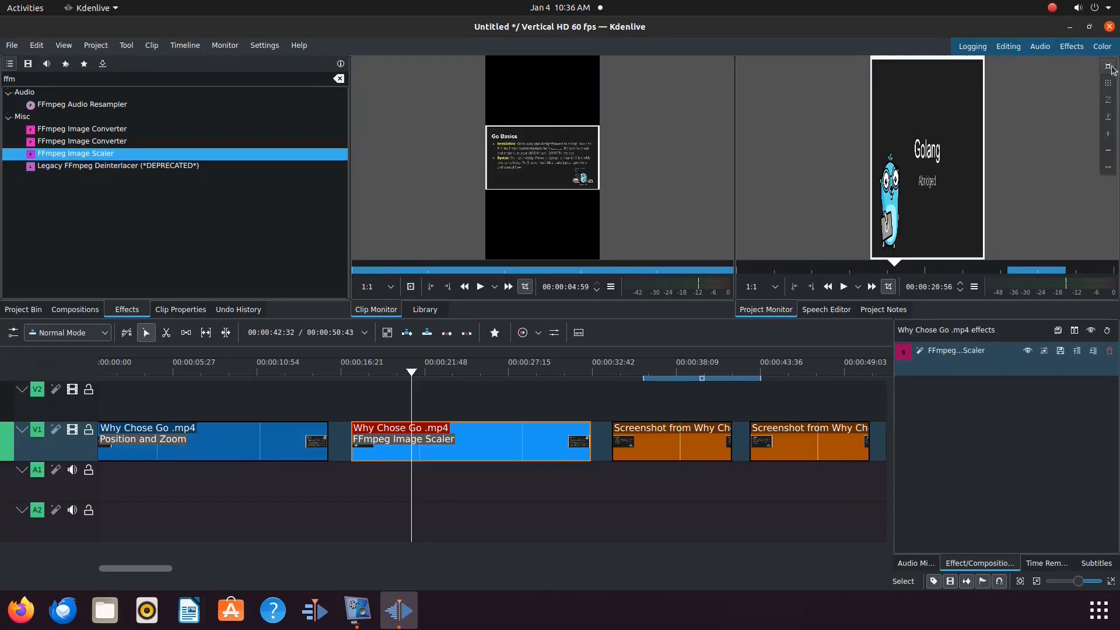
Step: Preview the scaled clip in the project monitor full screen, then exit full screen
click(1110, 68)
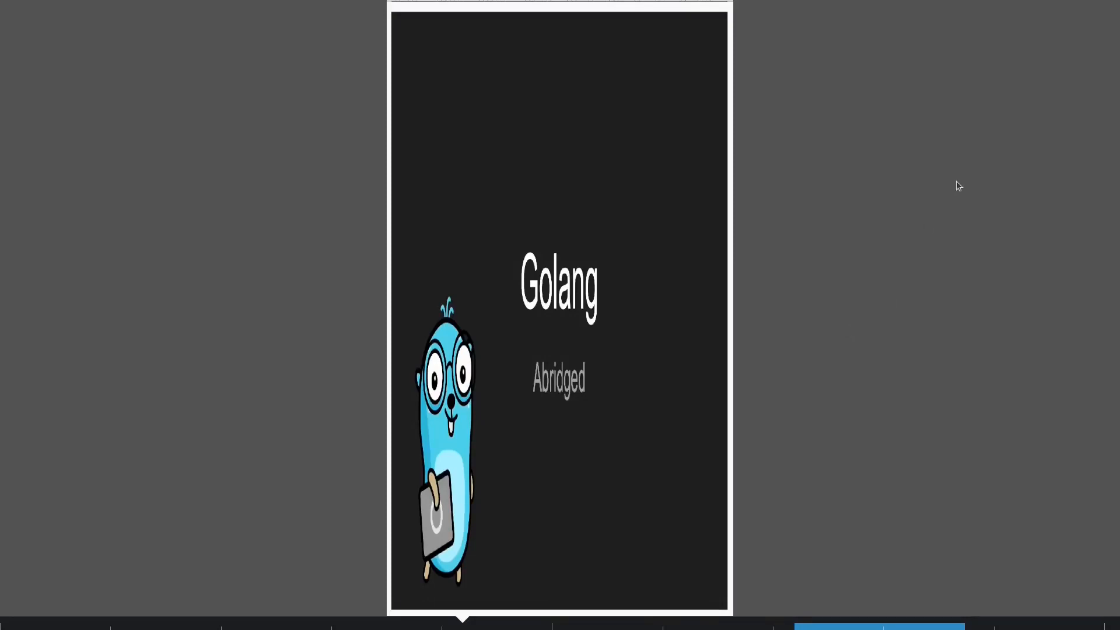
mouse_move(1111, 15)
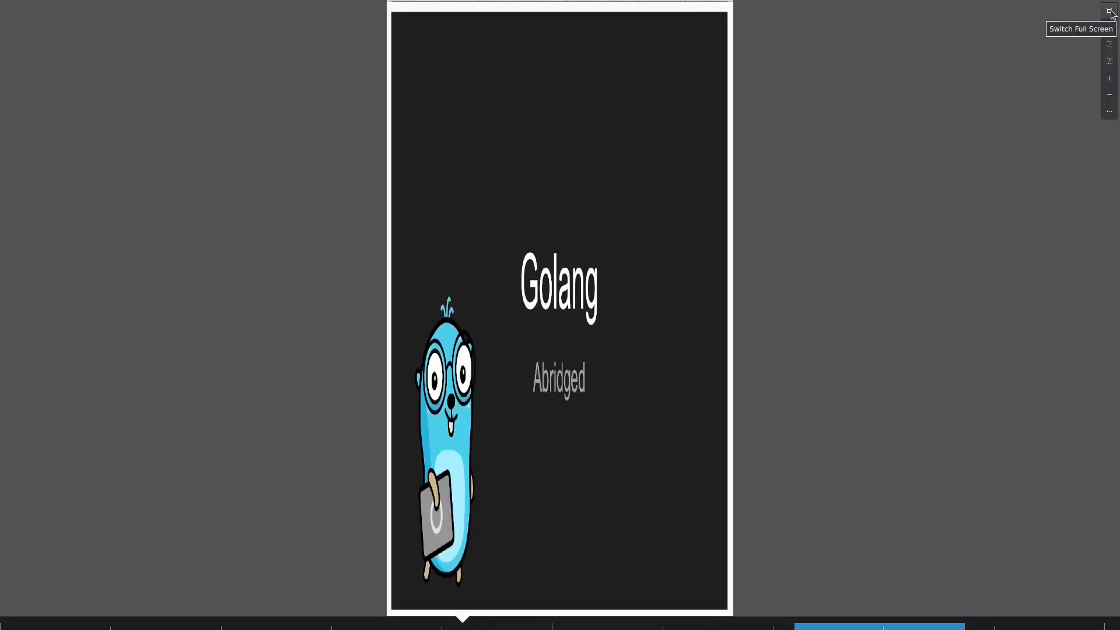
click(1112, 15)
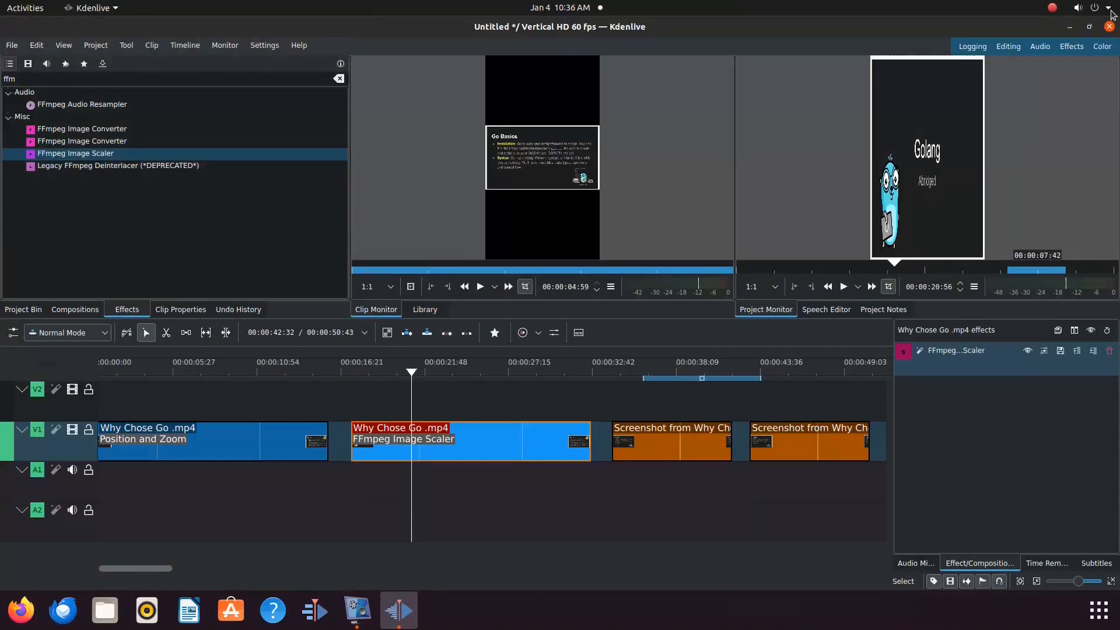
Step: Select the first clip and preview its Position and Zoom result in full screen
click(261, 488)
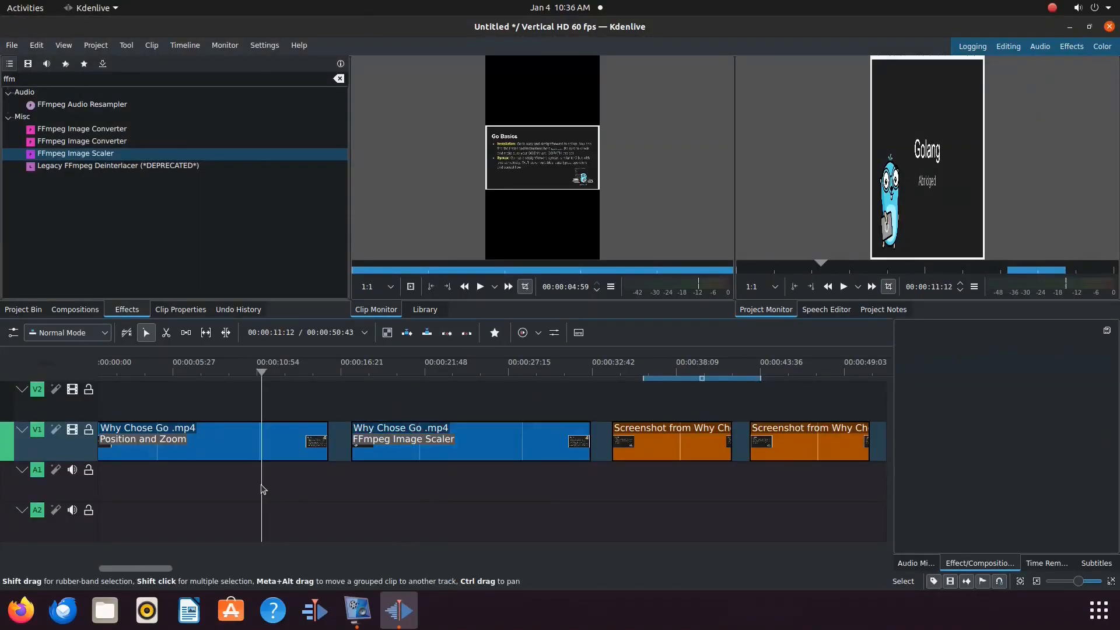
click(251, 445)
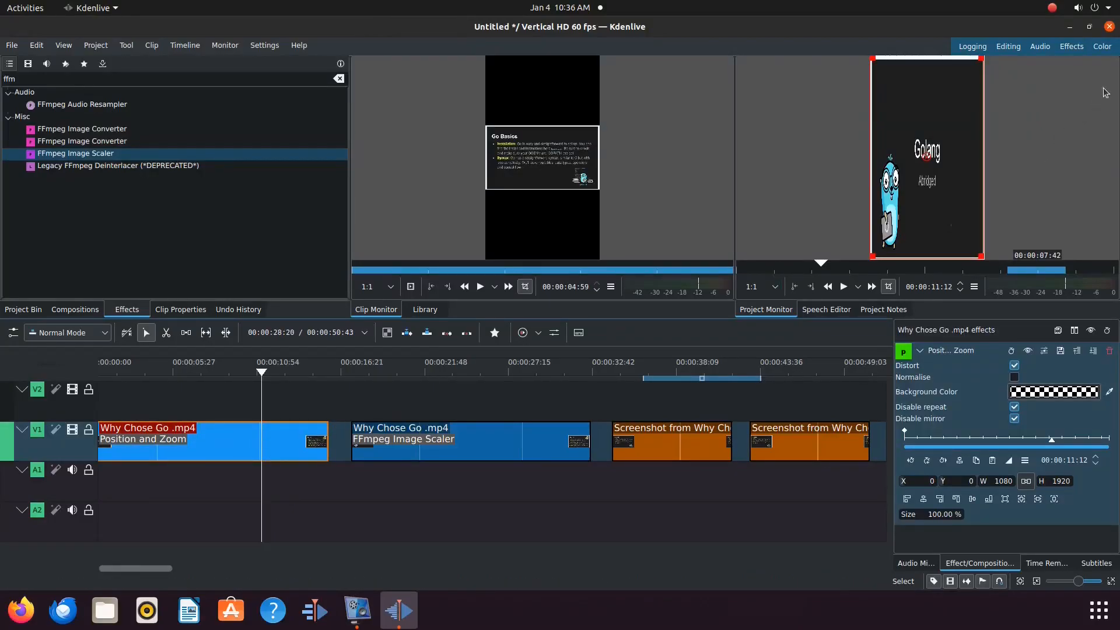
mouse_move(1112, 82)
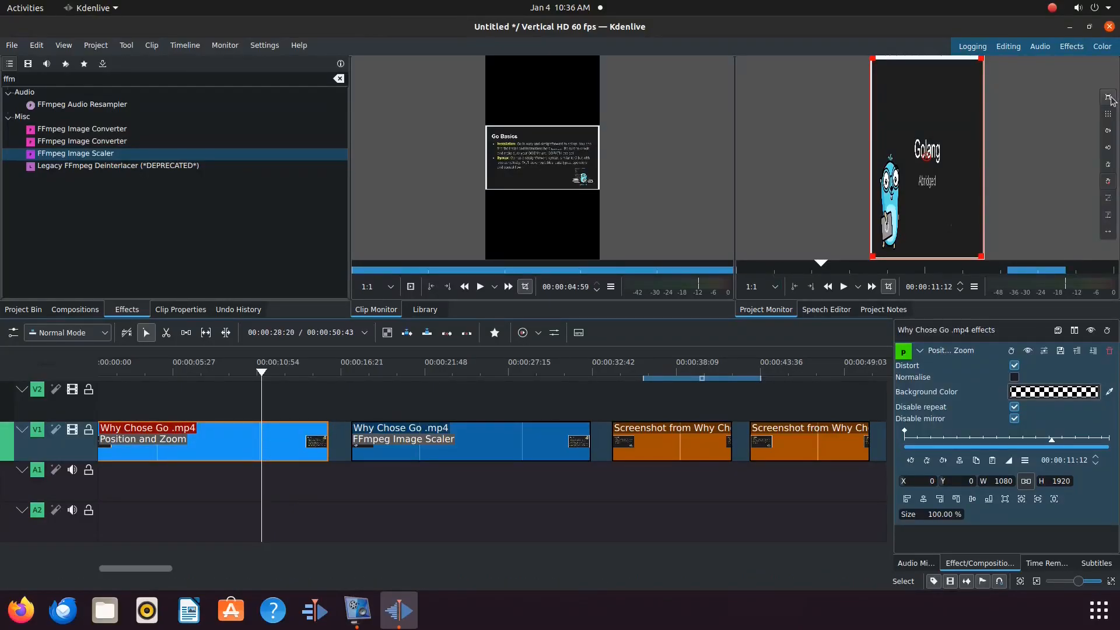
click(1108, 99)
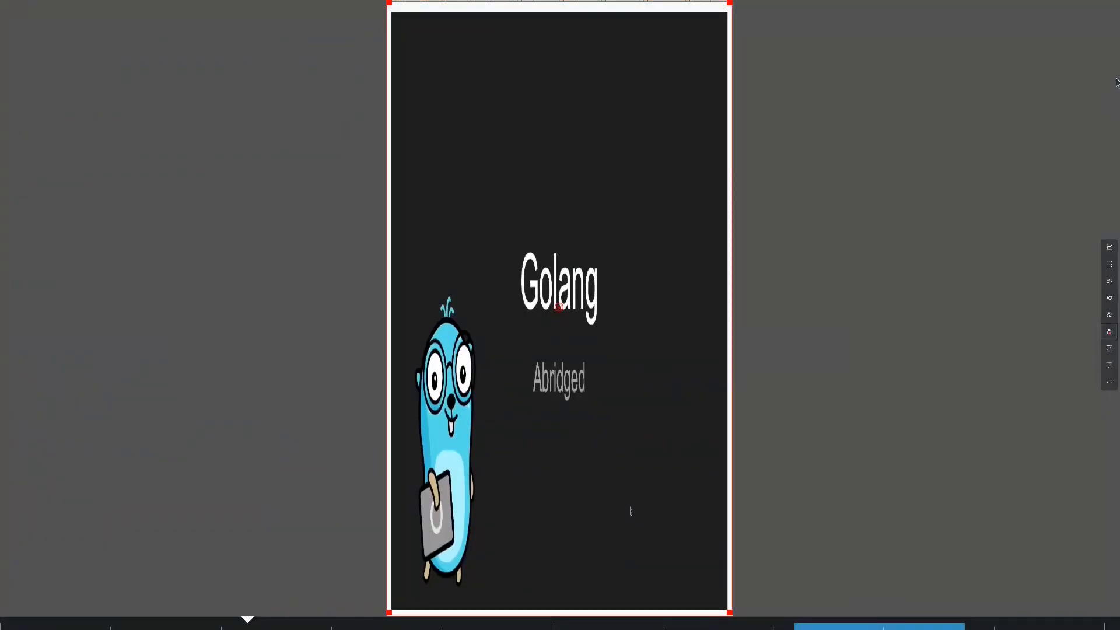
click(1110, 246)
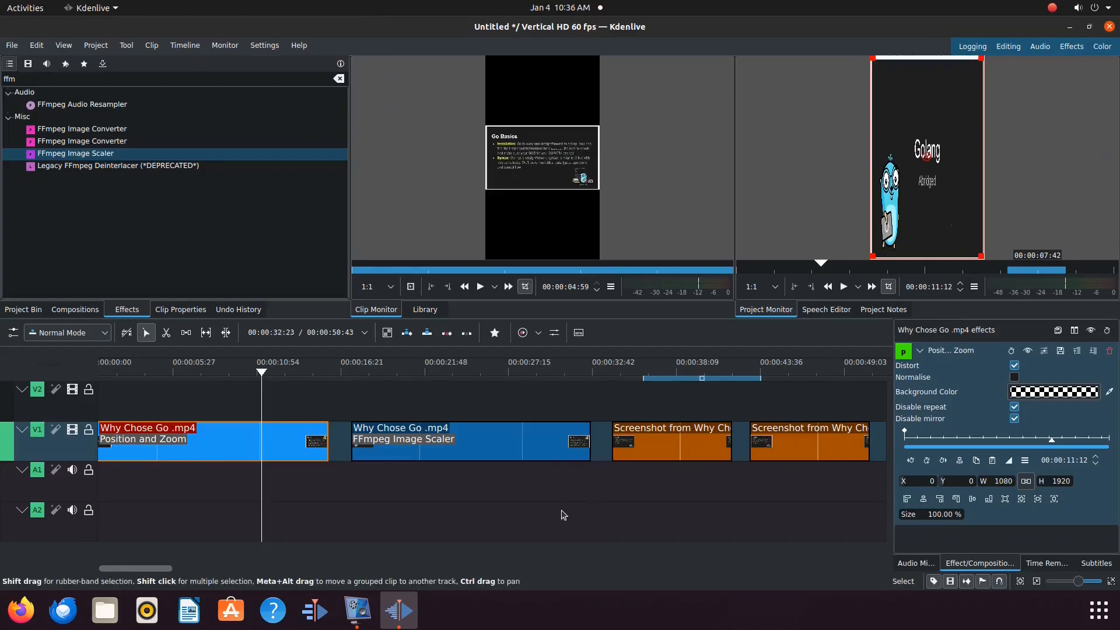
Step: Apply FFmpeg Image Scaler to the first Screenshot from Why Chose Go .mp4.png clip
click(653, 444)
drag(84, 155, 677, 447)
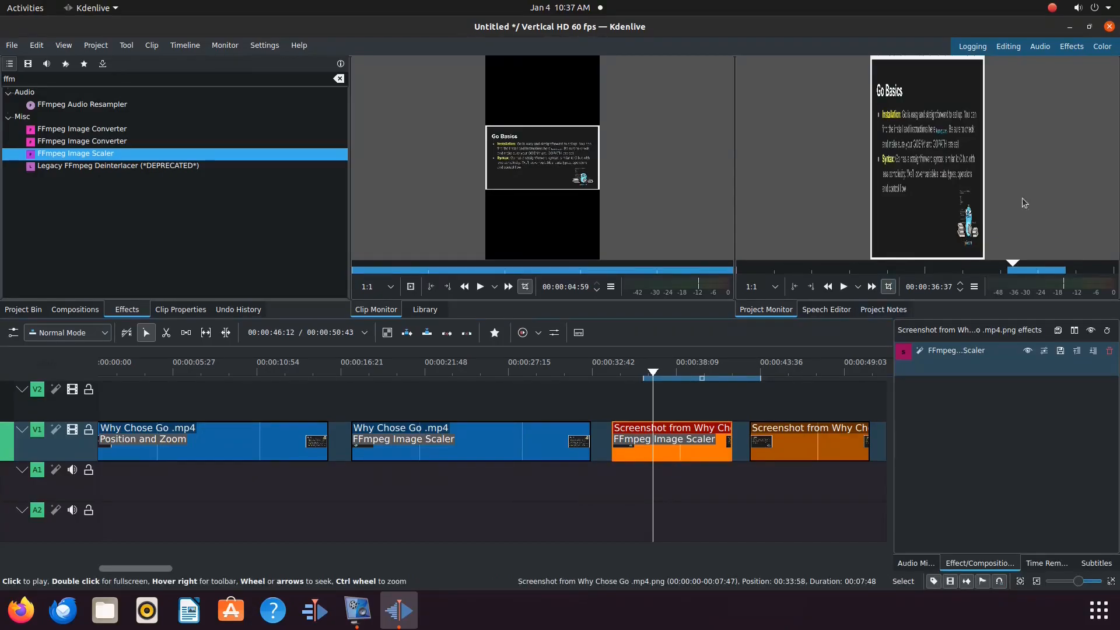
Step: Preview the screenshot clip in the project monitor full screen, then exit full screen
mouse_move(1110, 72)
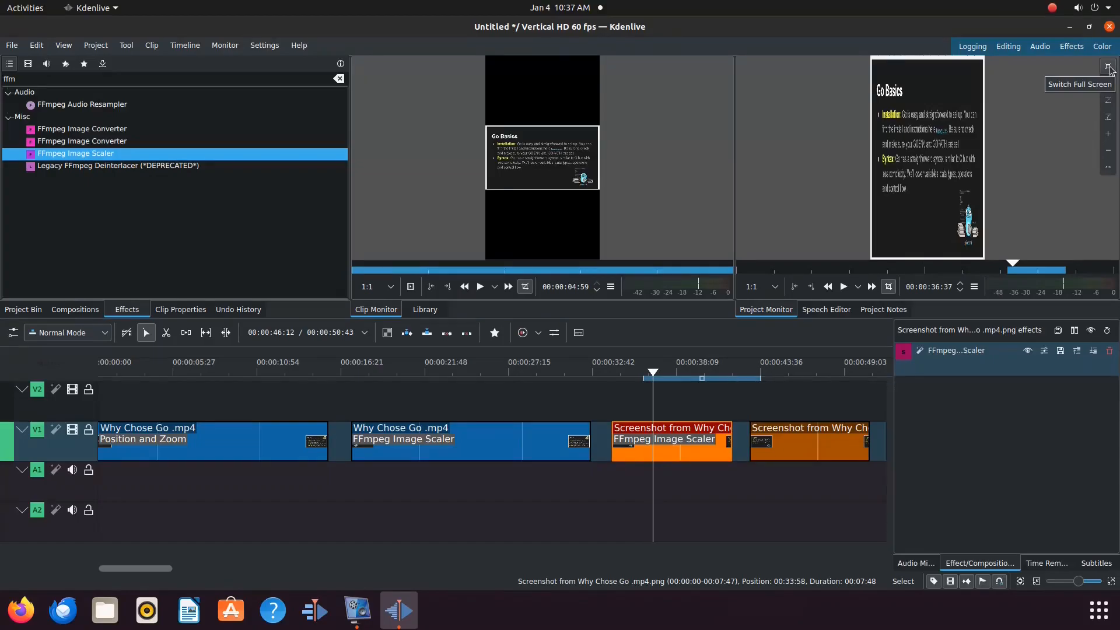
click(1108, 67)
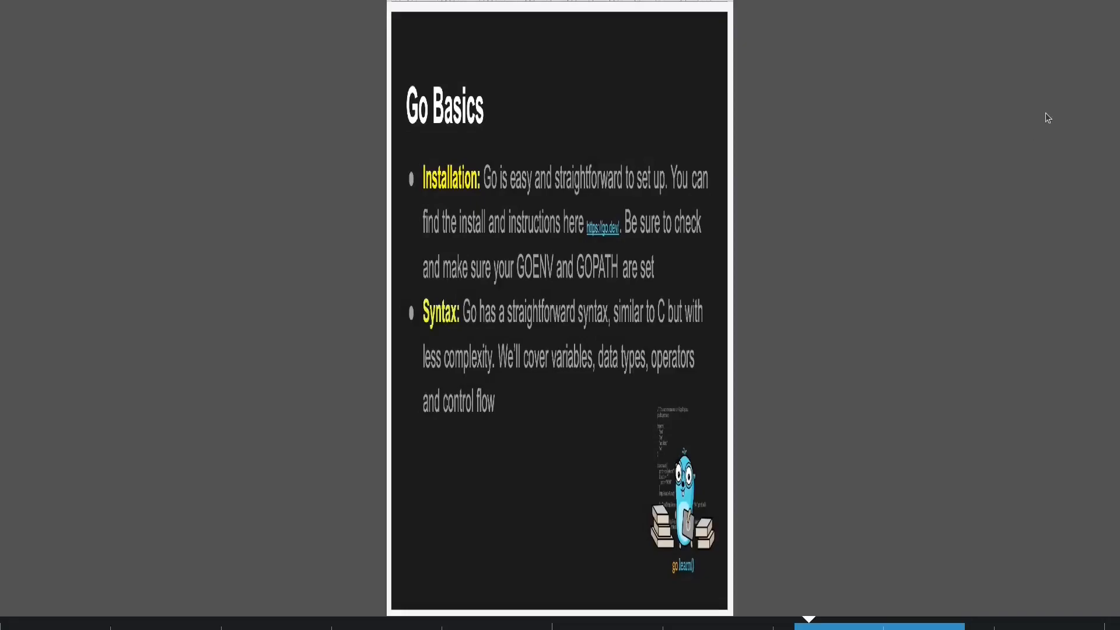
mouse_move(1111, 18)
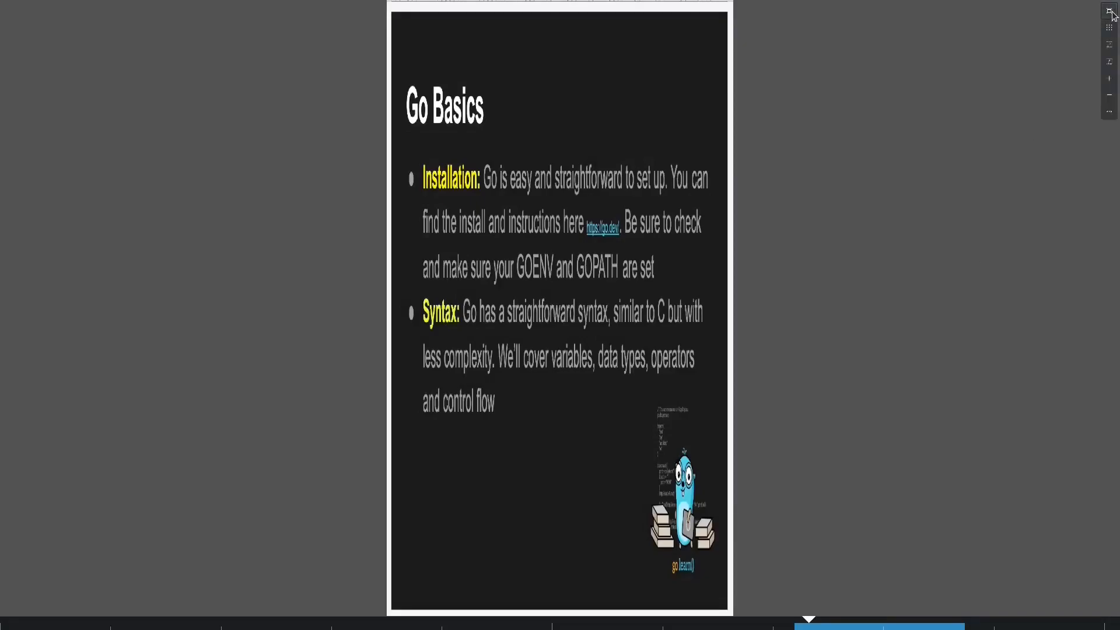
click(1111, 13)
Step: Apply the Position and Zoom effect to the second Screenshot from Why Chose Go clip
drag(76, 106, 814, 453)
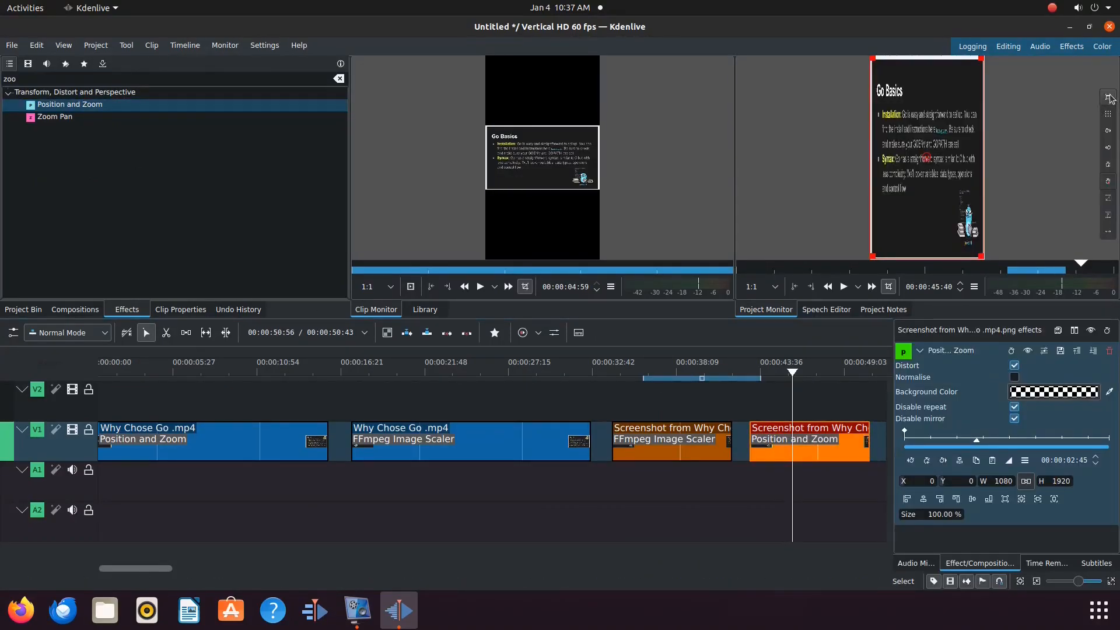
click(1110, 98)
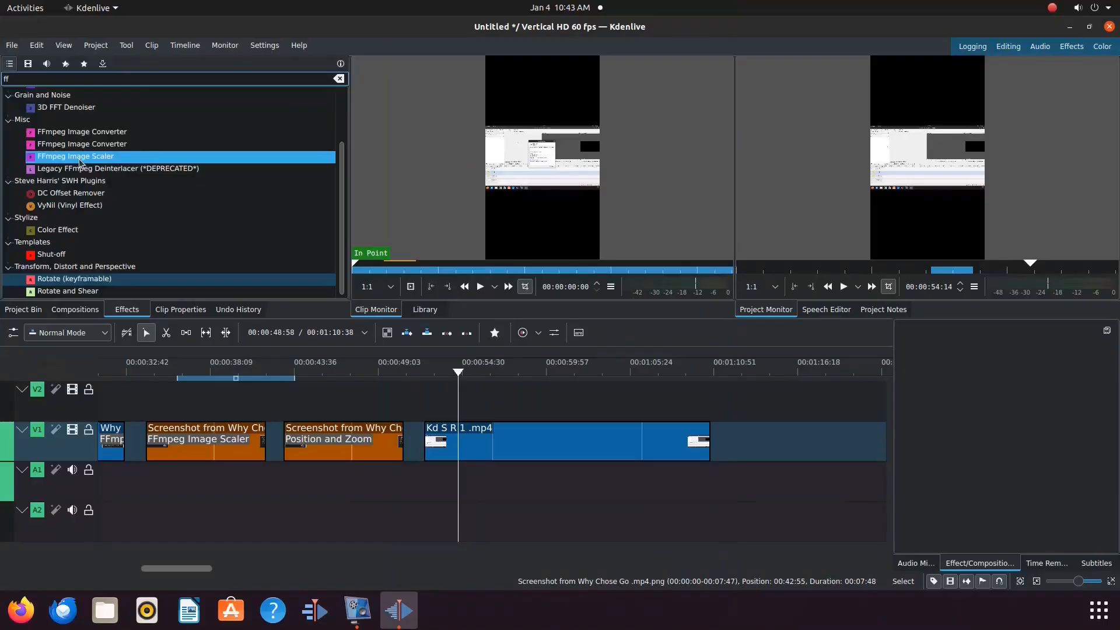
Step: Apply FFmpeg Image Scaler to the Kd S R 1 .mp4 clip and preview it in full screen
drag(81, 155, 497, 454)
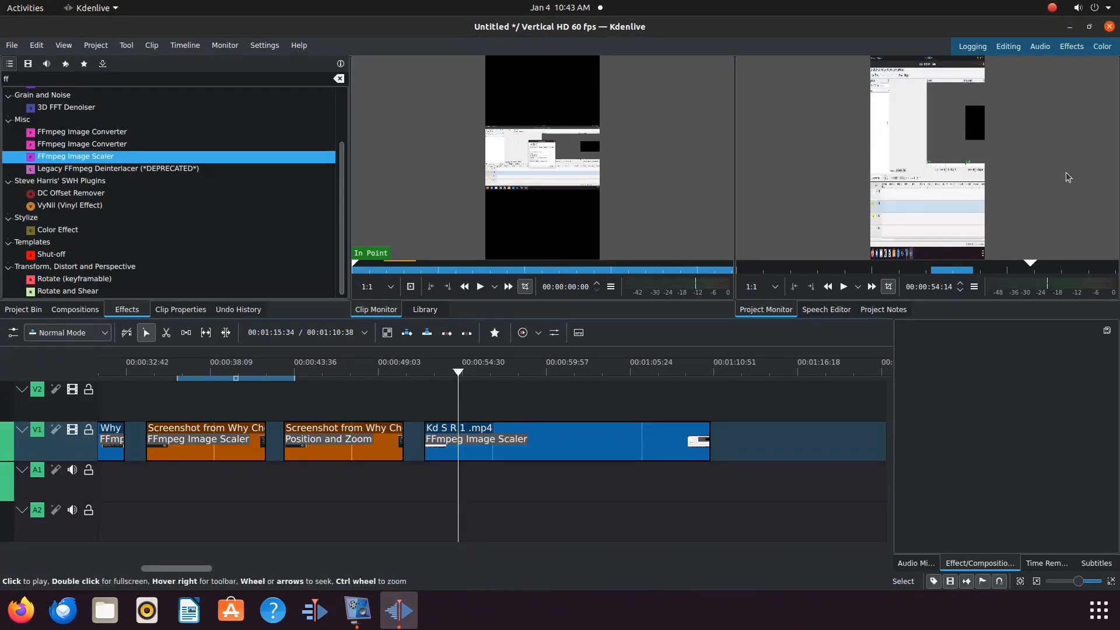
mouse_move(1110, 72)
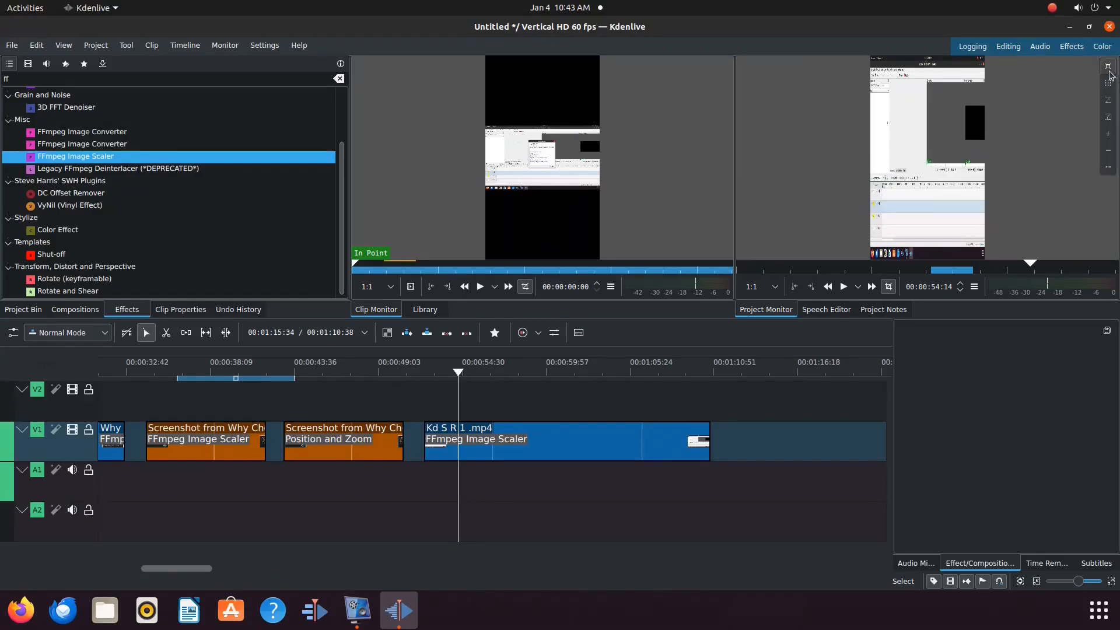
click(1109, 67)
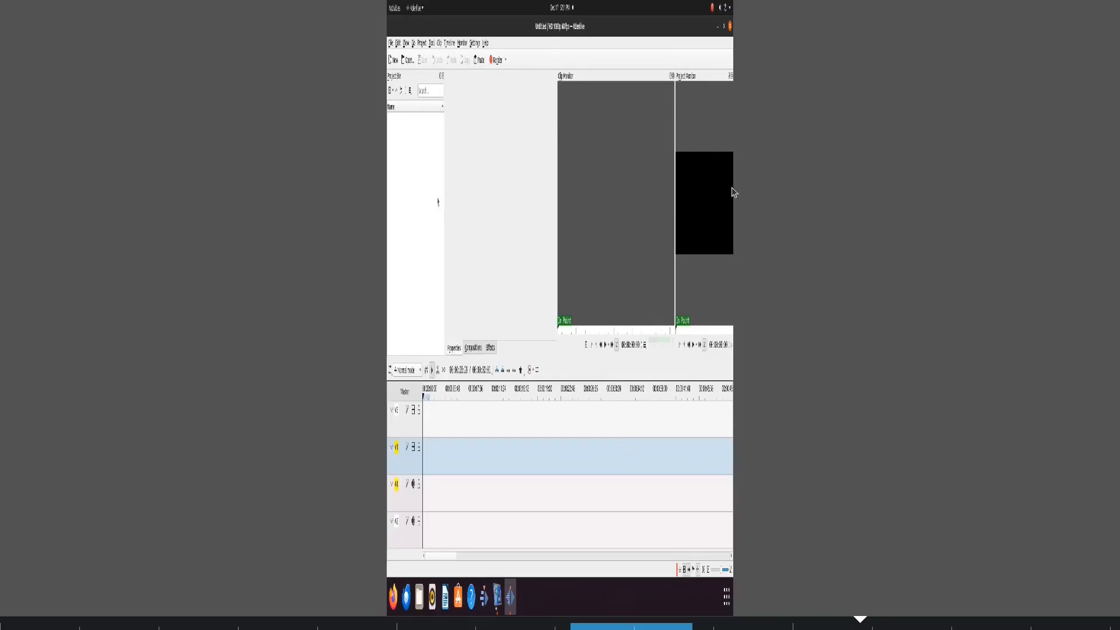
key(Escape)
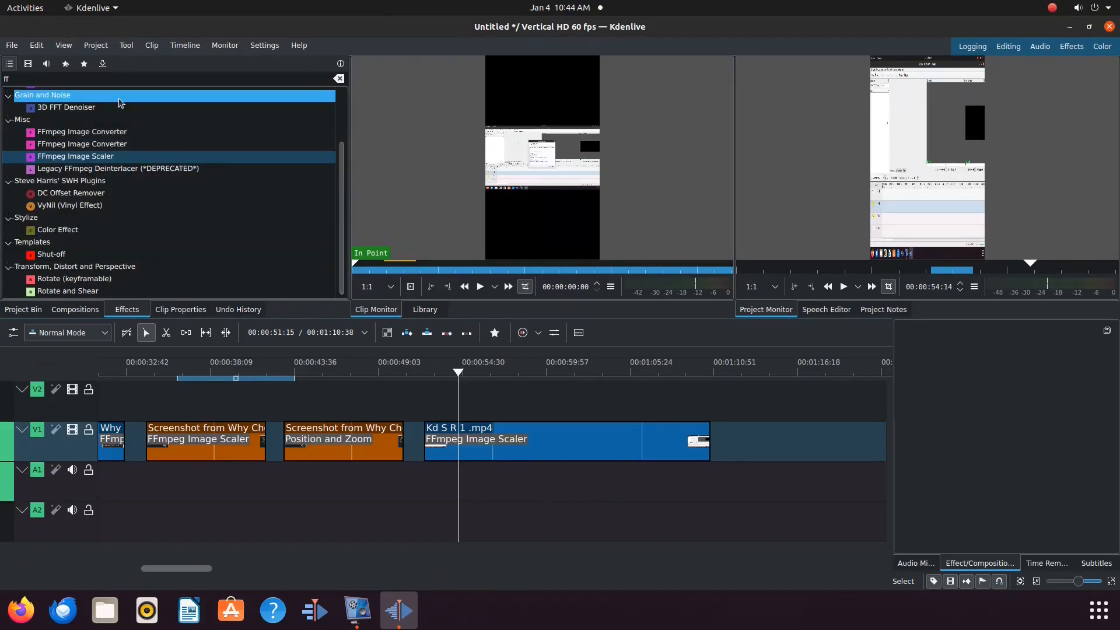
Step: Search the effects for "pan" and add Zoom Pan to the Kd S R 1 .mp4 clip
click(53, 81)
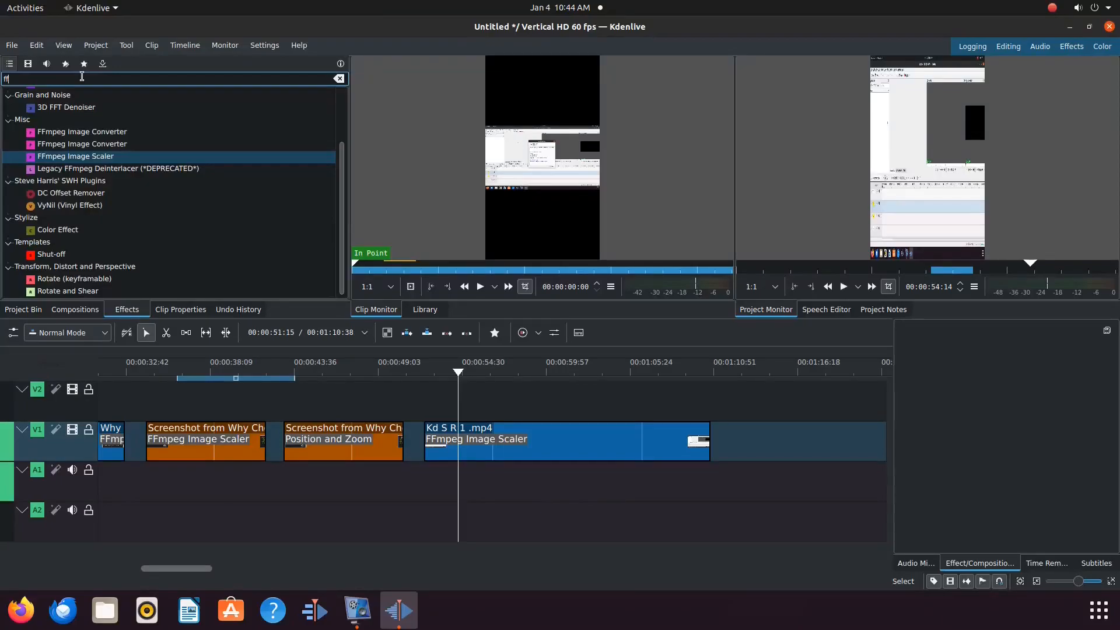
key(BackSpace)
key(BackSpace)
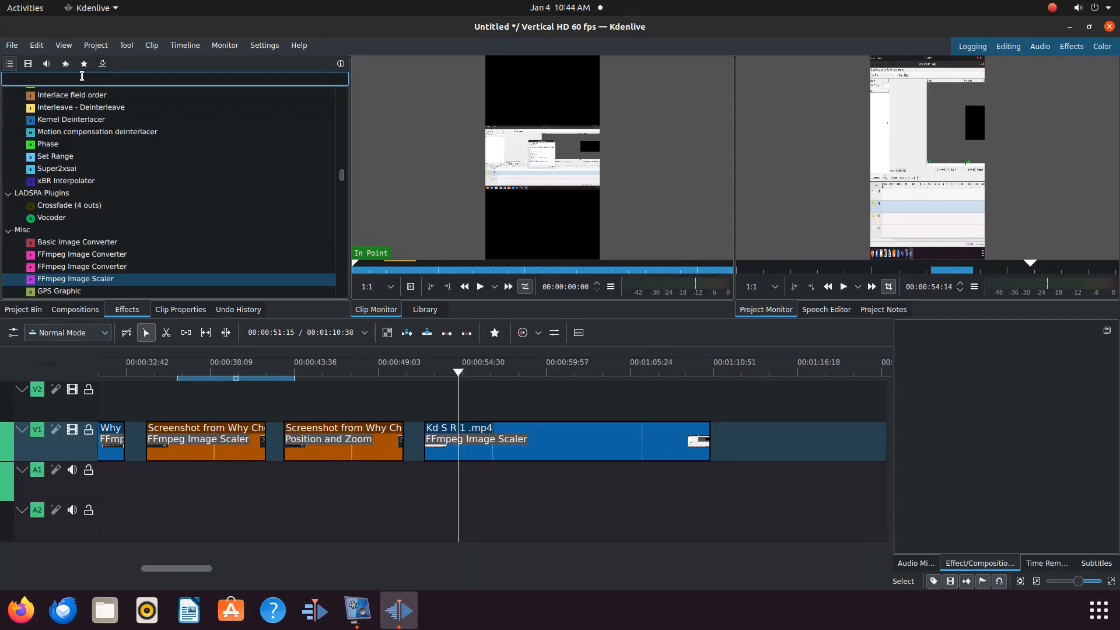
text(pan)
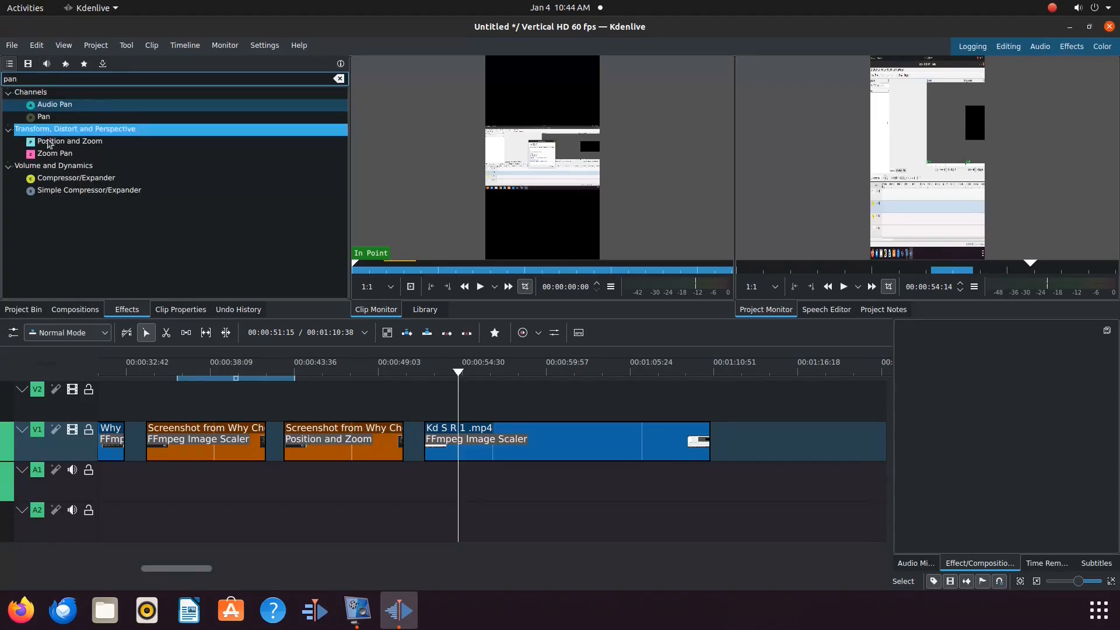
click(56, 155)
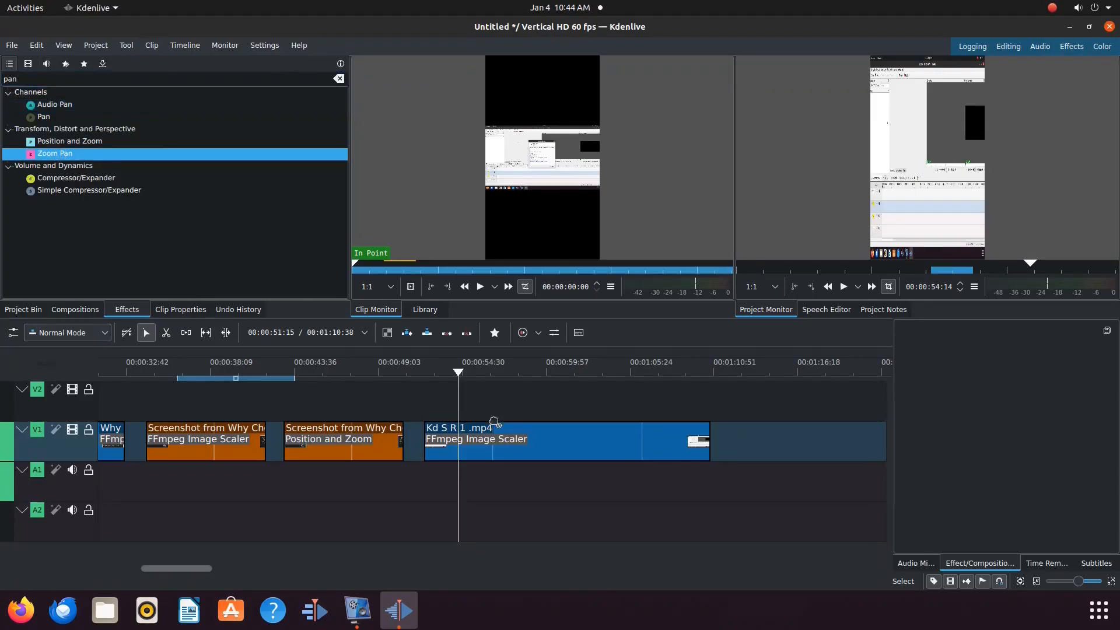
drag(531, 447, 529, 450)
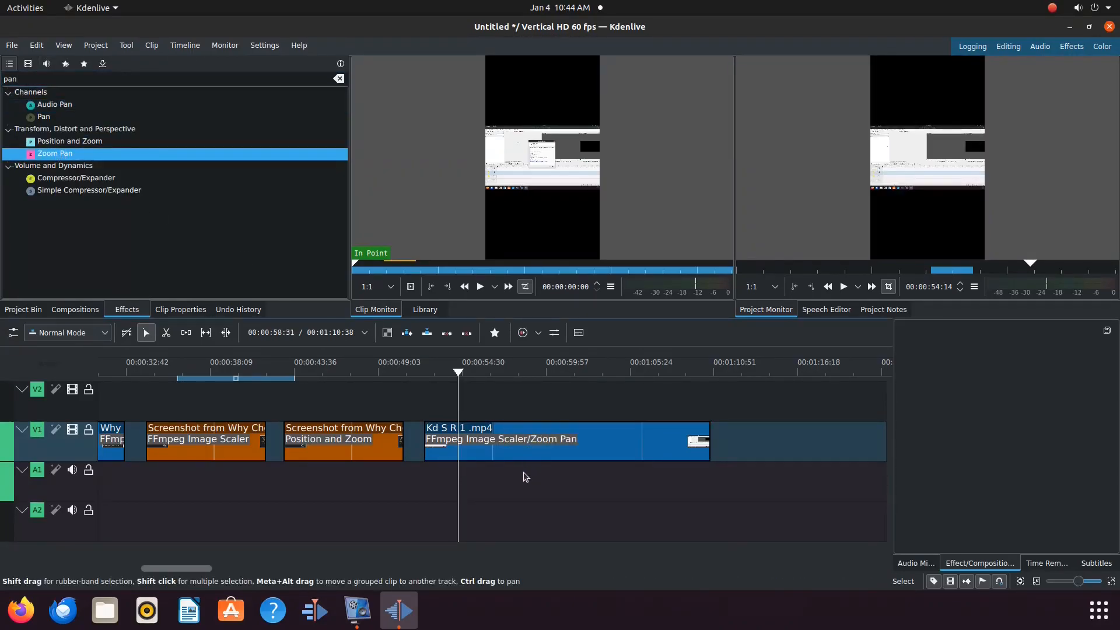
Step: Move Zoom Pan above FFmpeg Image Scaler in the clip's effect stack and set its Zoom to 1.79
click(555, 448)
click(556, 448)
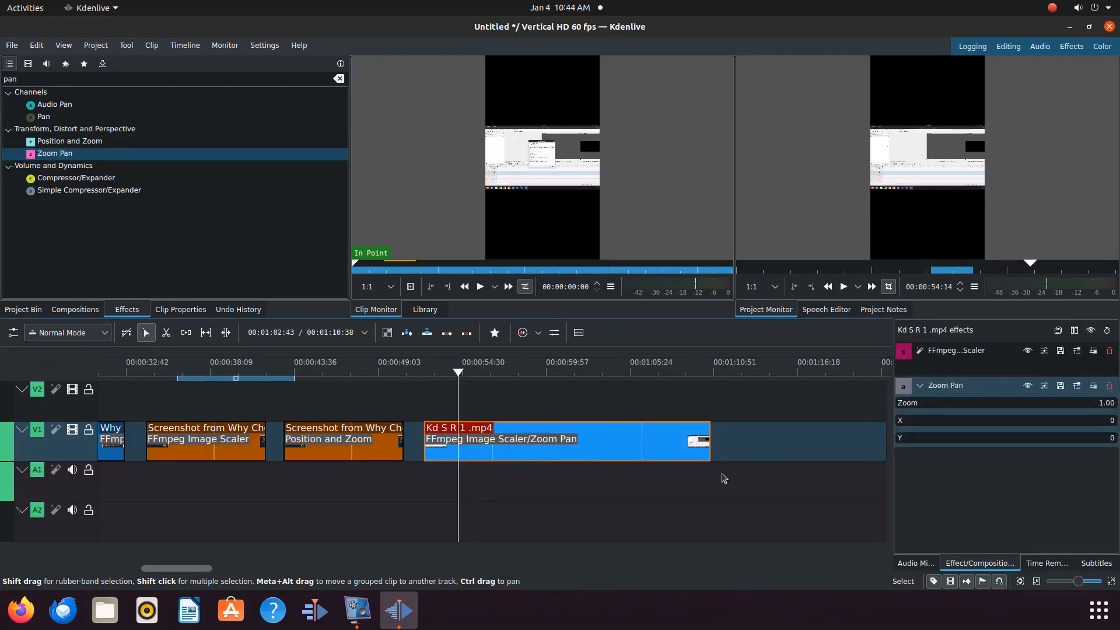
click(1094, 351)
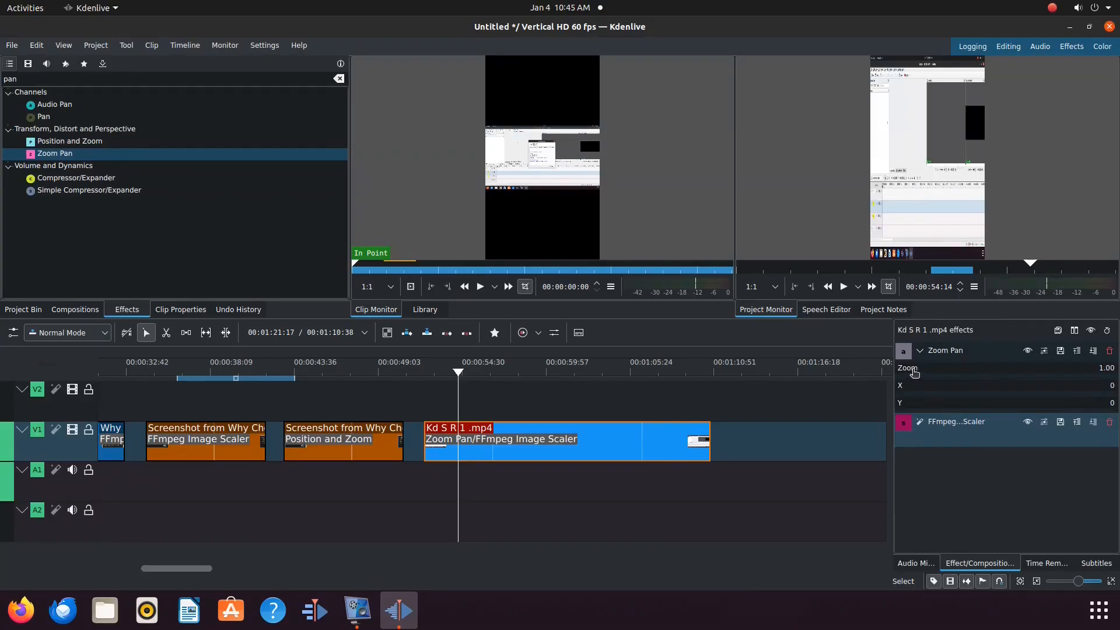
drag(914, 372, 914, 372)
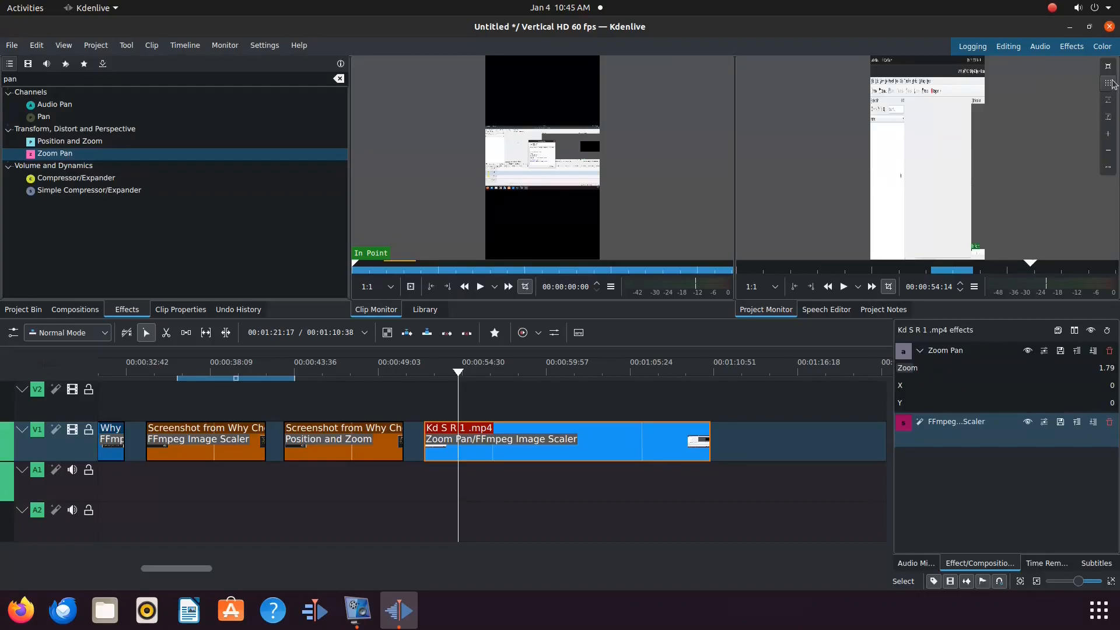
Step: Set the Zoom Pan X offset to 0 and Y offset to 22, checking the framing in the full-screen project monitor
click(1108, 67)
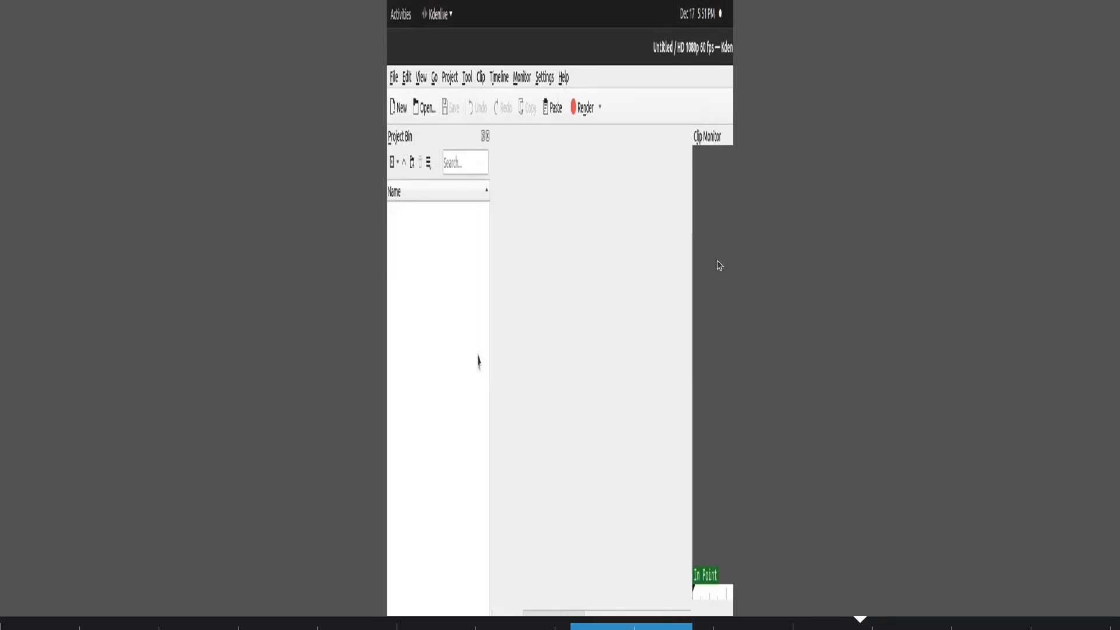
key(Escape)
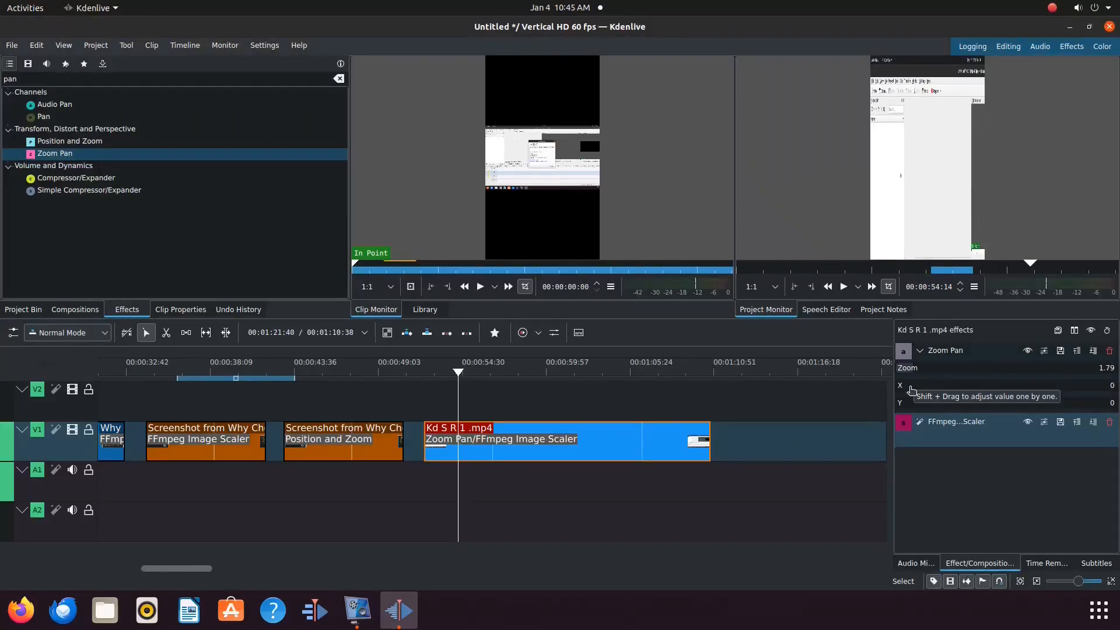
drag(911, 390, 1011, 391)
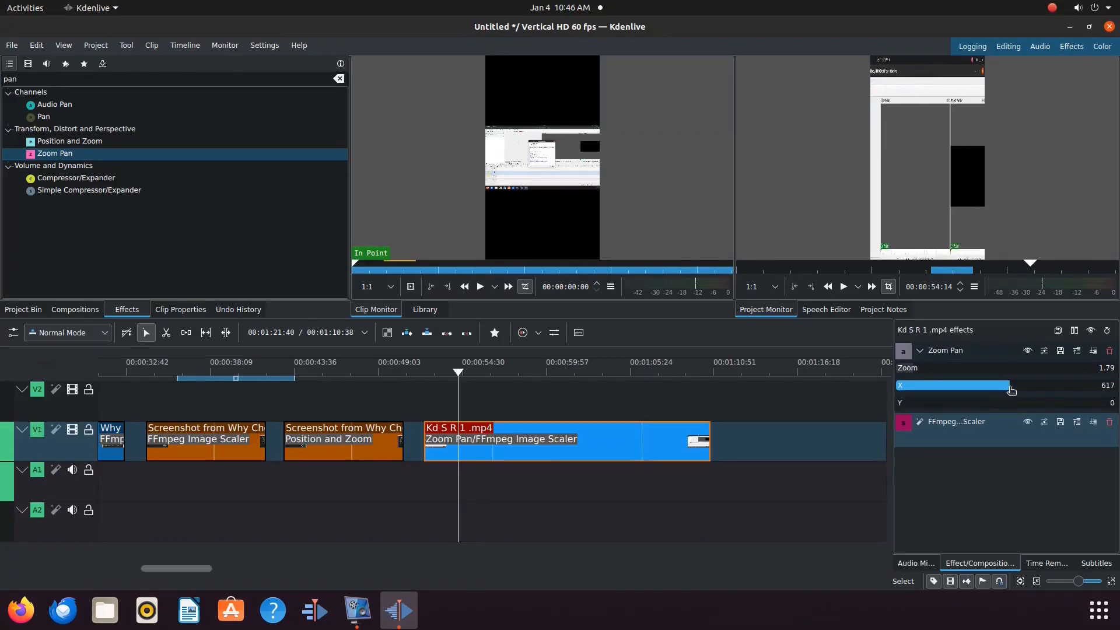
drag(911, 406, 926, 408)
drag(1010, 390, 964, 390)
click(1109, 65)
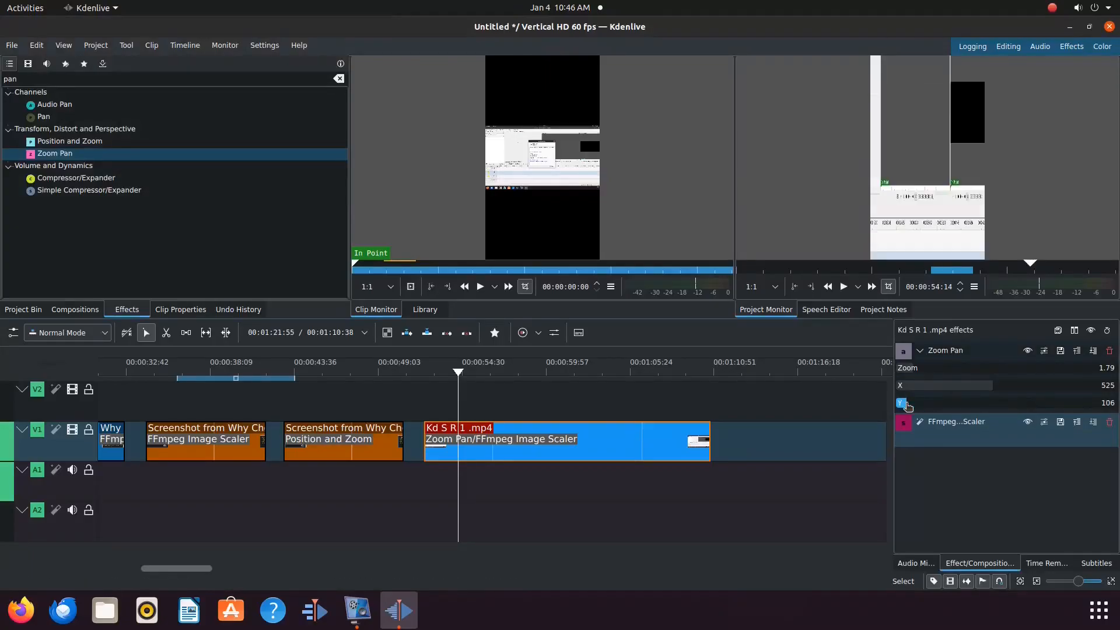
drag(905, 407, 899, 403)
drag(977, 388, 902, 388)
click(1109, 66)
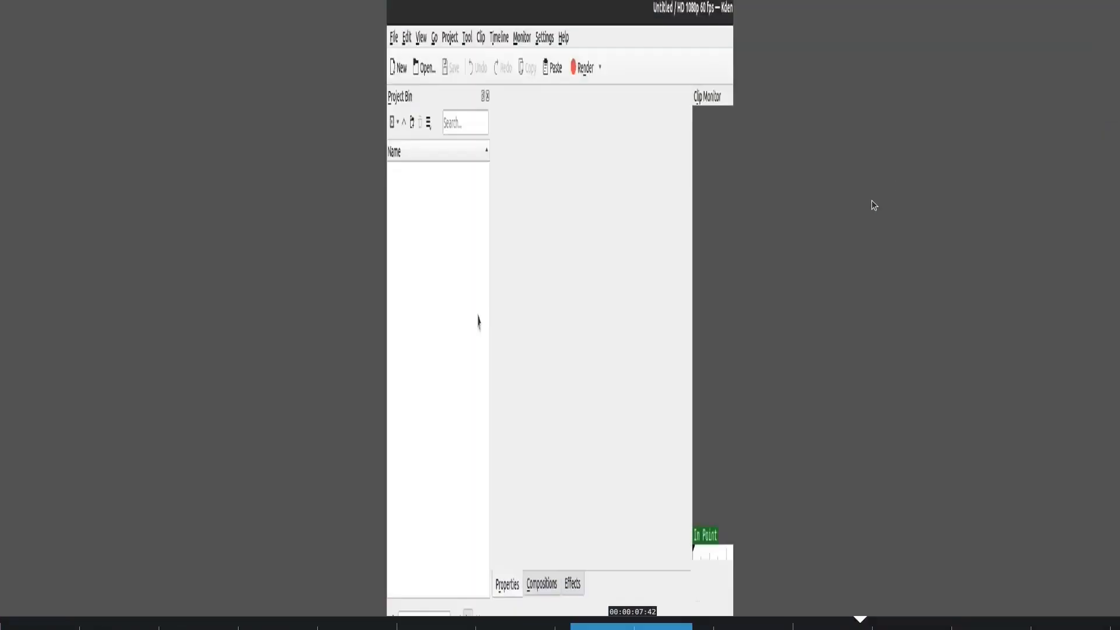
click(1110, 10)
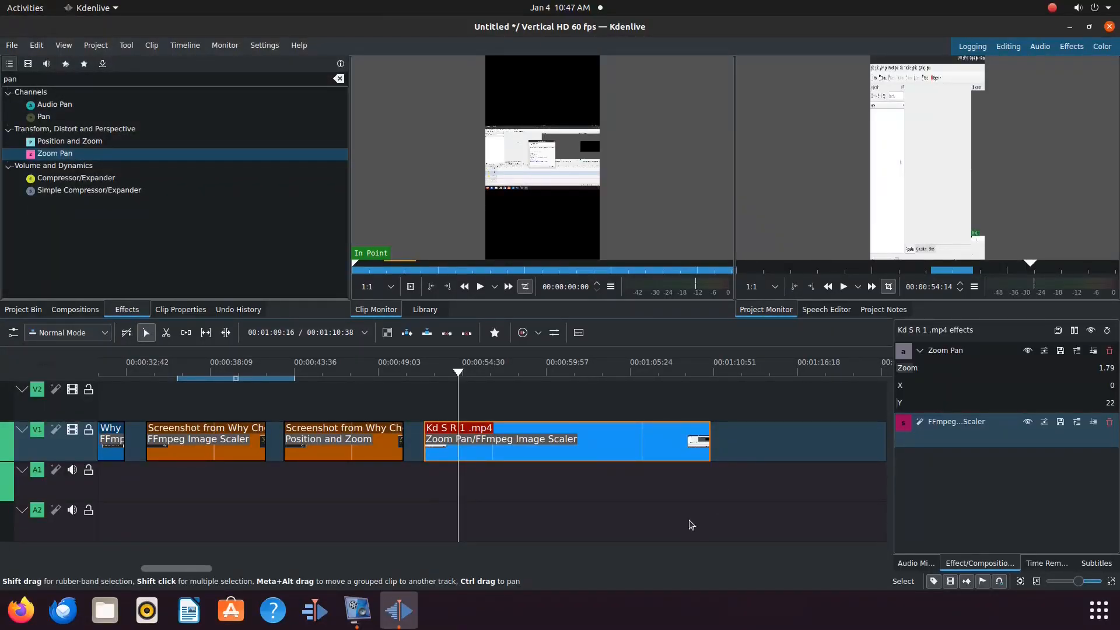
Step: Preview the second Screenshot from Why Chose Go clip in the full-screen project monitor, then exit full screen
click(351, 486)
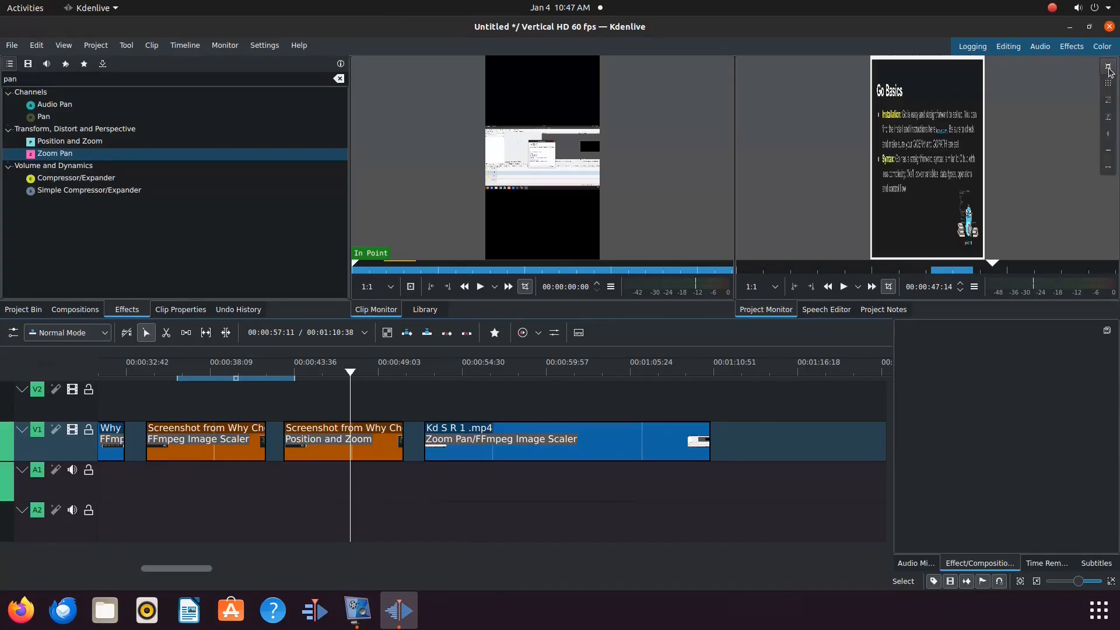
double_click(1107, 73)
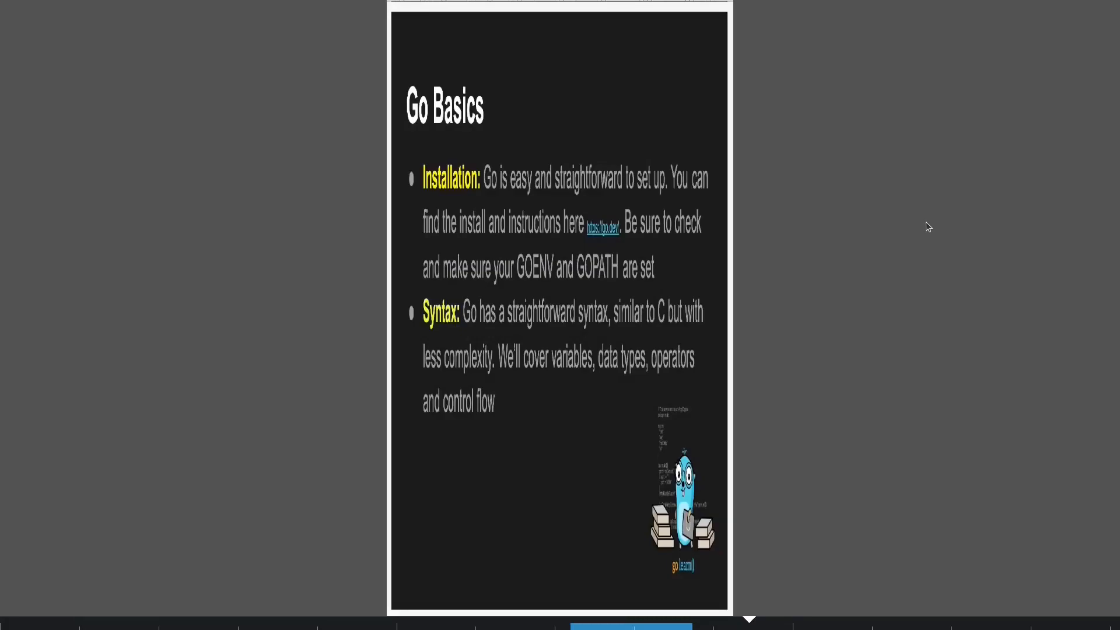
mouse_move(1110, 32)
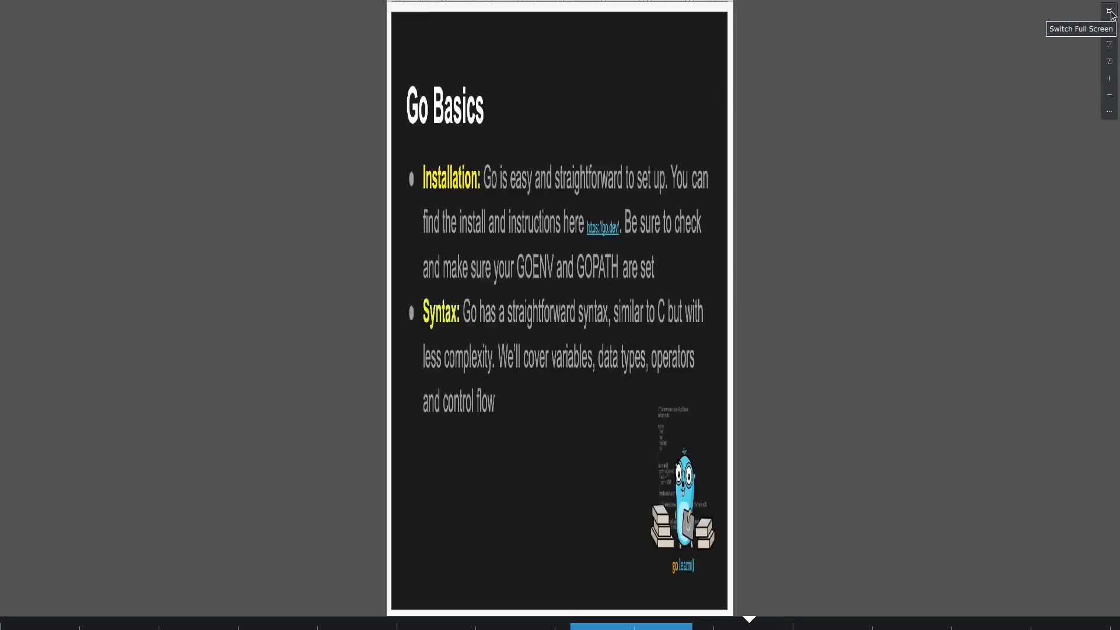
click(1111, 13)
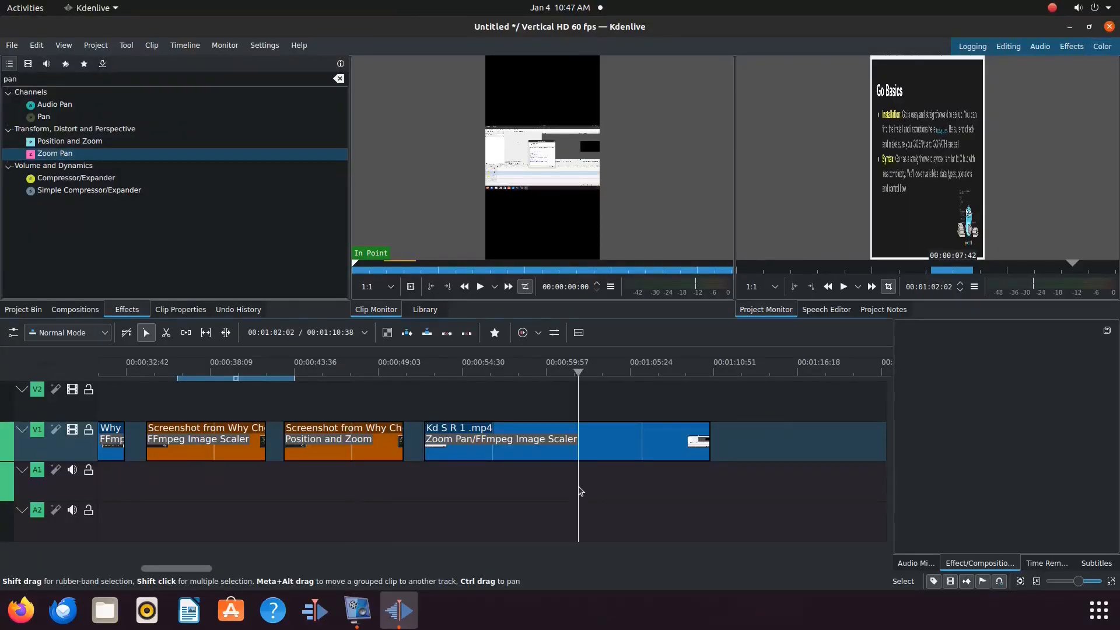